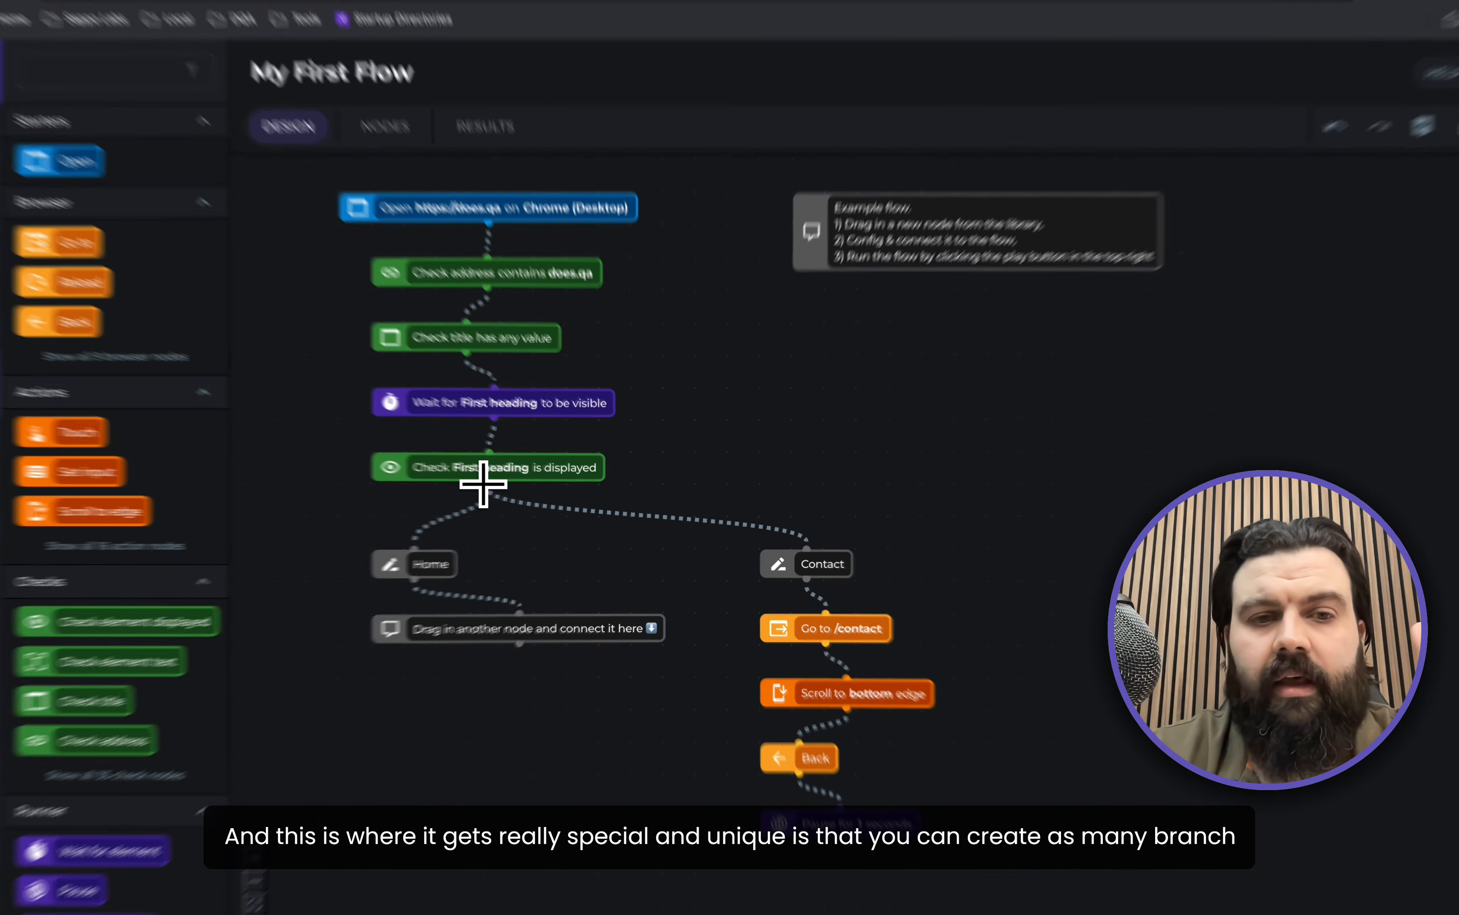
{"action": "left_click_drag", "start_coordinate": [514, 491], "coordinate": [1194, 531]}
{"action": "left_click_drag", "start_coordinate": [1028, 495], "coordinate": [1028, 495]}
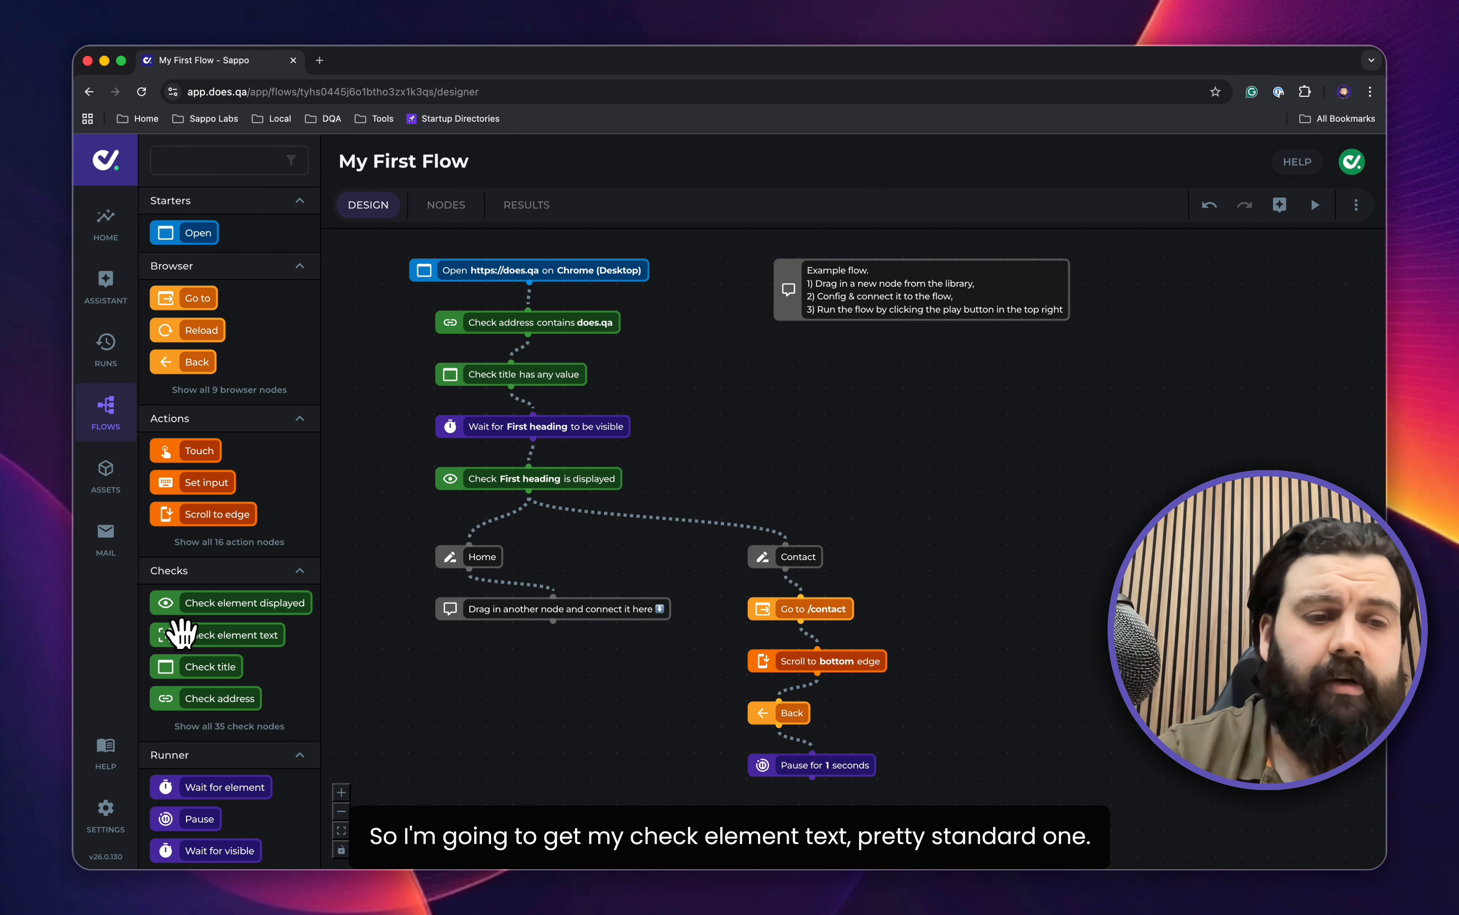
Add a Check element text node below the Home branch's comment node and connect the comment's output to it.
{"action": "left_click_drag", "start_coordinate": [181, 632], "coordinate": [466, 660]}
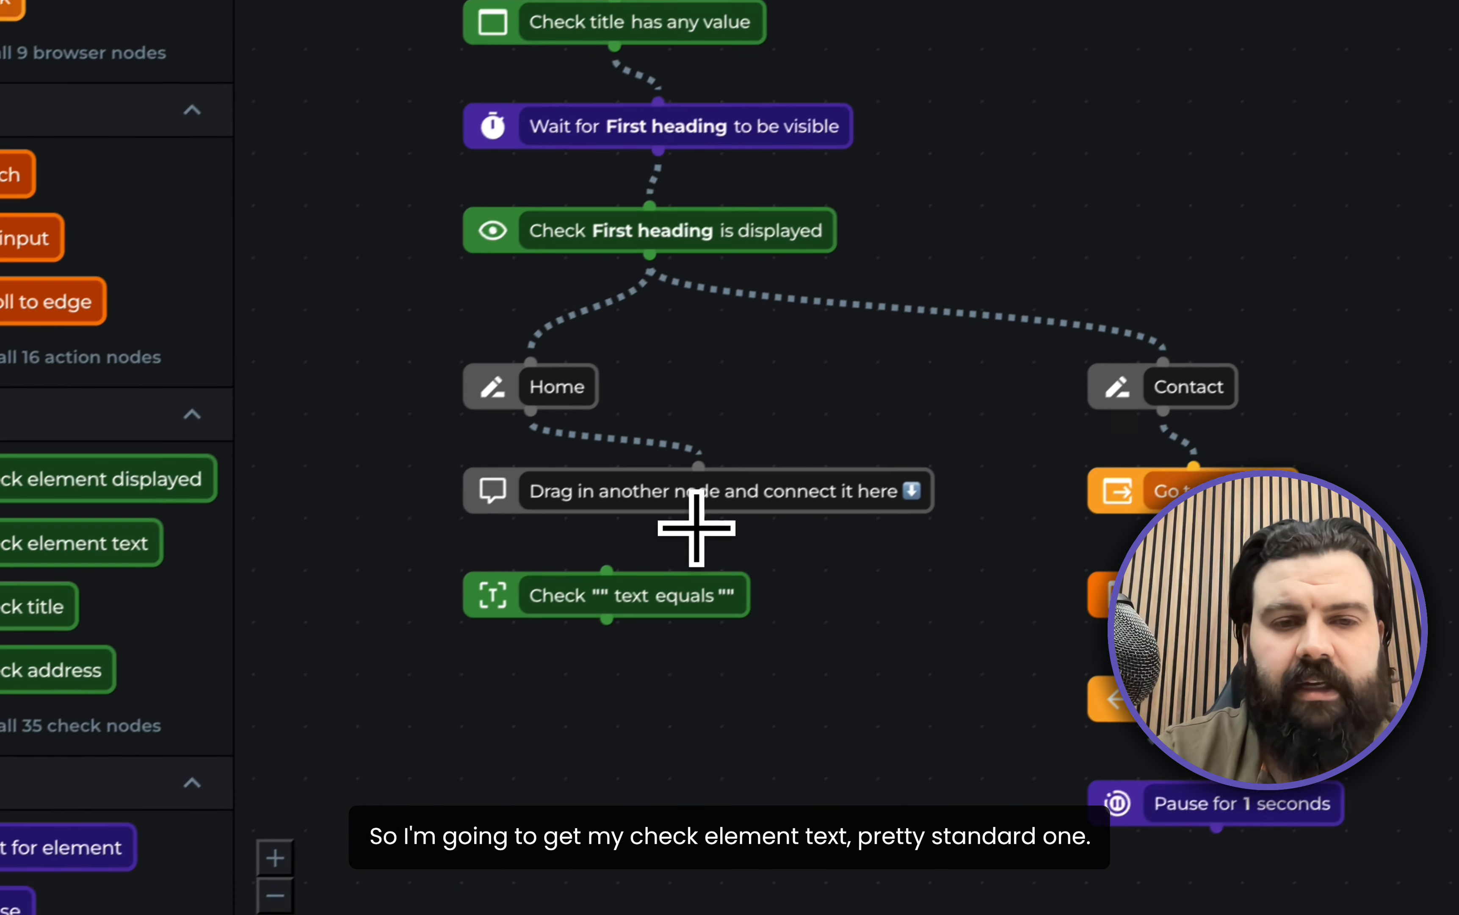
{"action": "left_click_drag", "start_coordinate": [696, 527], "coordinate": [602, 567]}
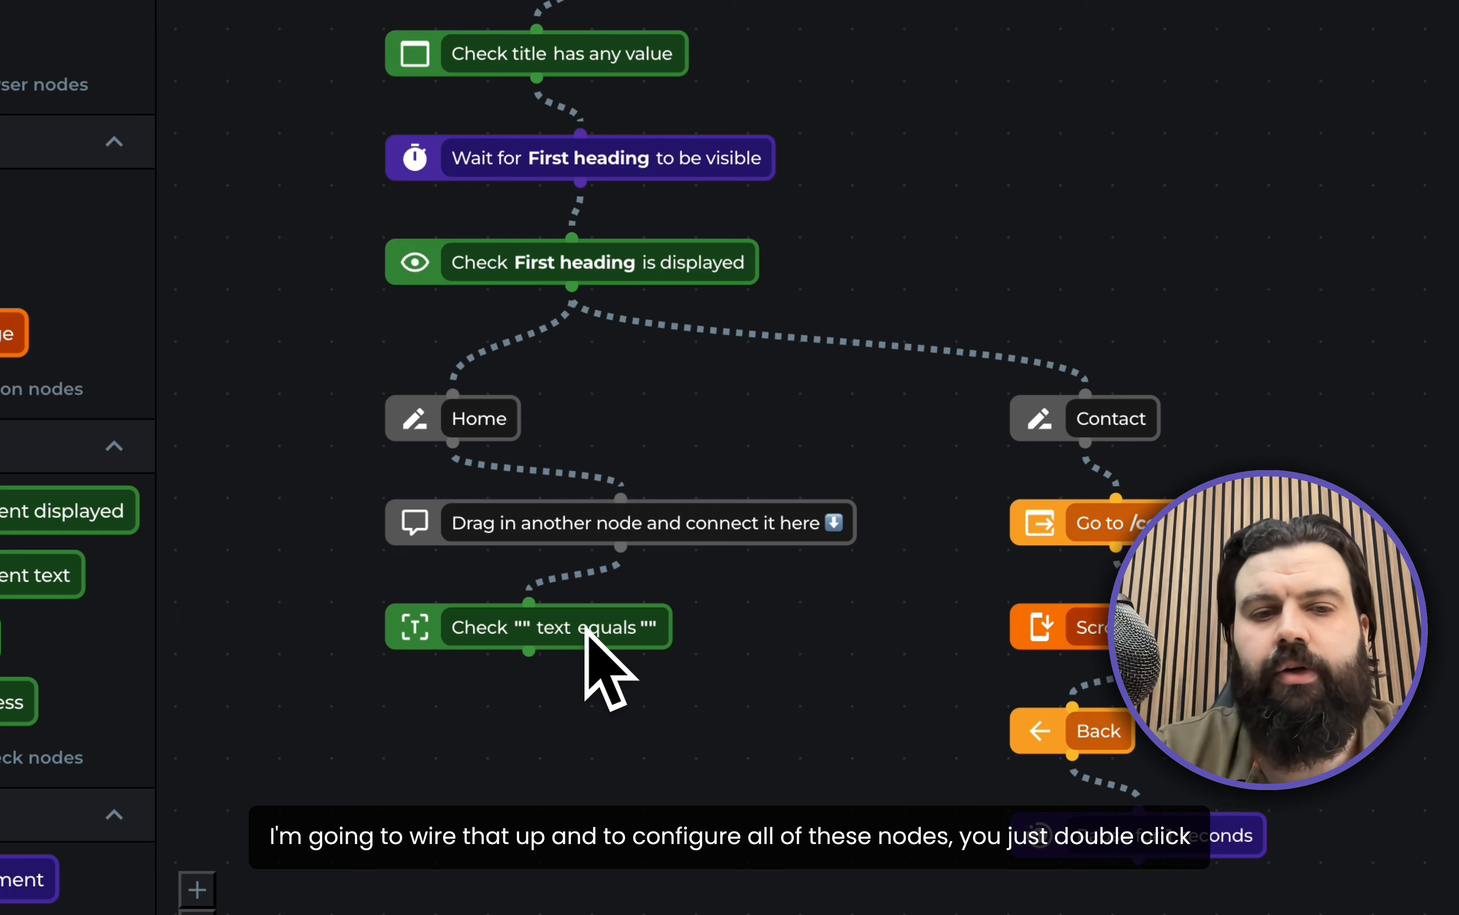
Configure the text check on First heading with the value "Faster, Smarter, Simpler Test Automation" and move the node slightly lower.
{"action": "double_click", "coordinate": [586, 628]}
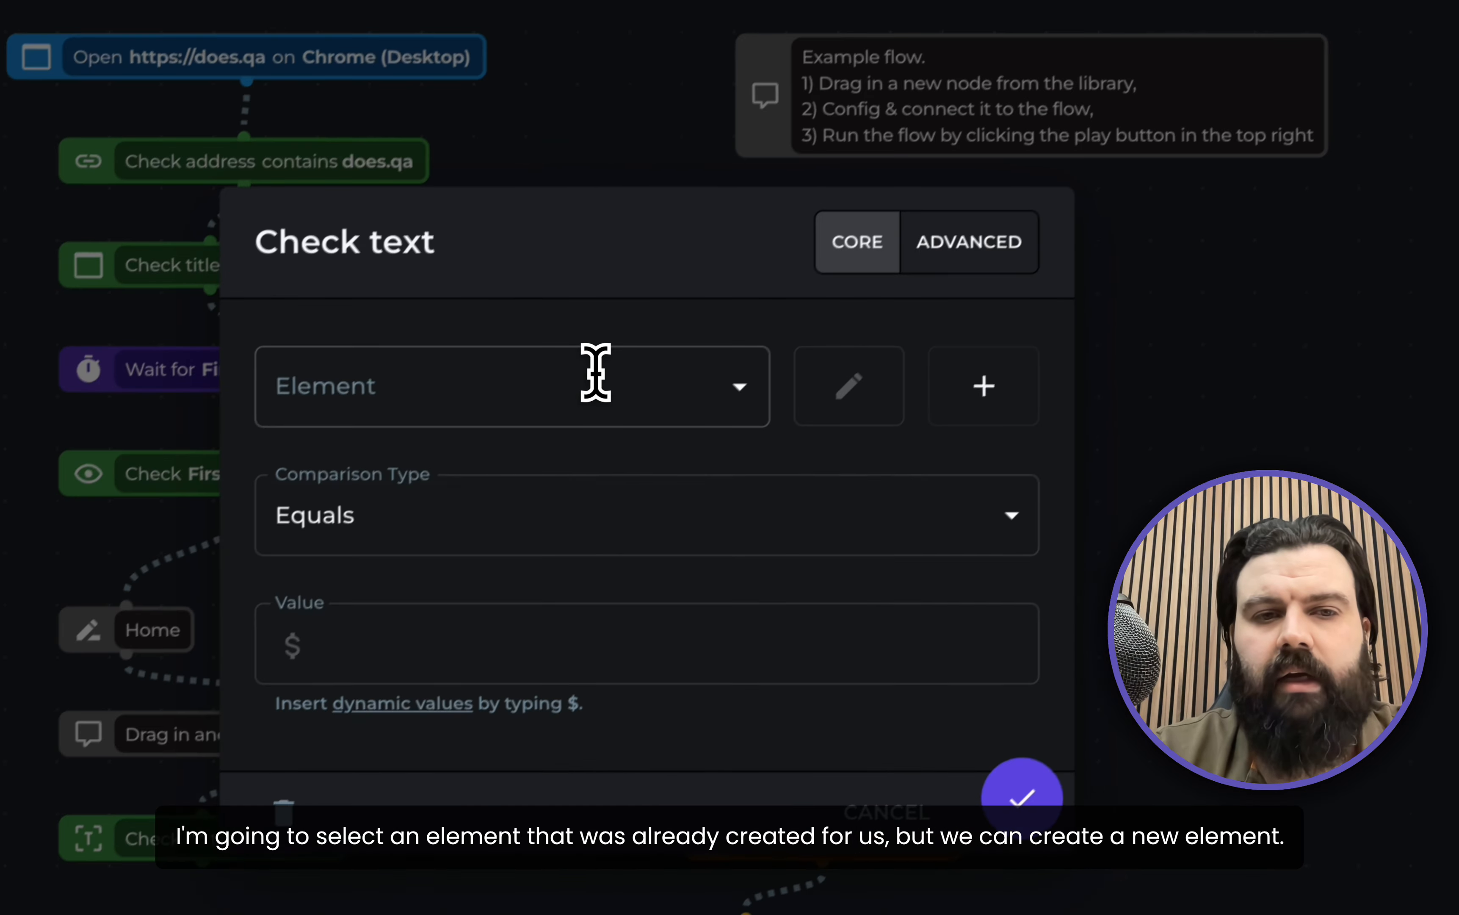
{"action": "left_click", "coordinate": [596, 372]}
{"action": "left_click", "coordinate": [579, 460]}
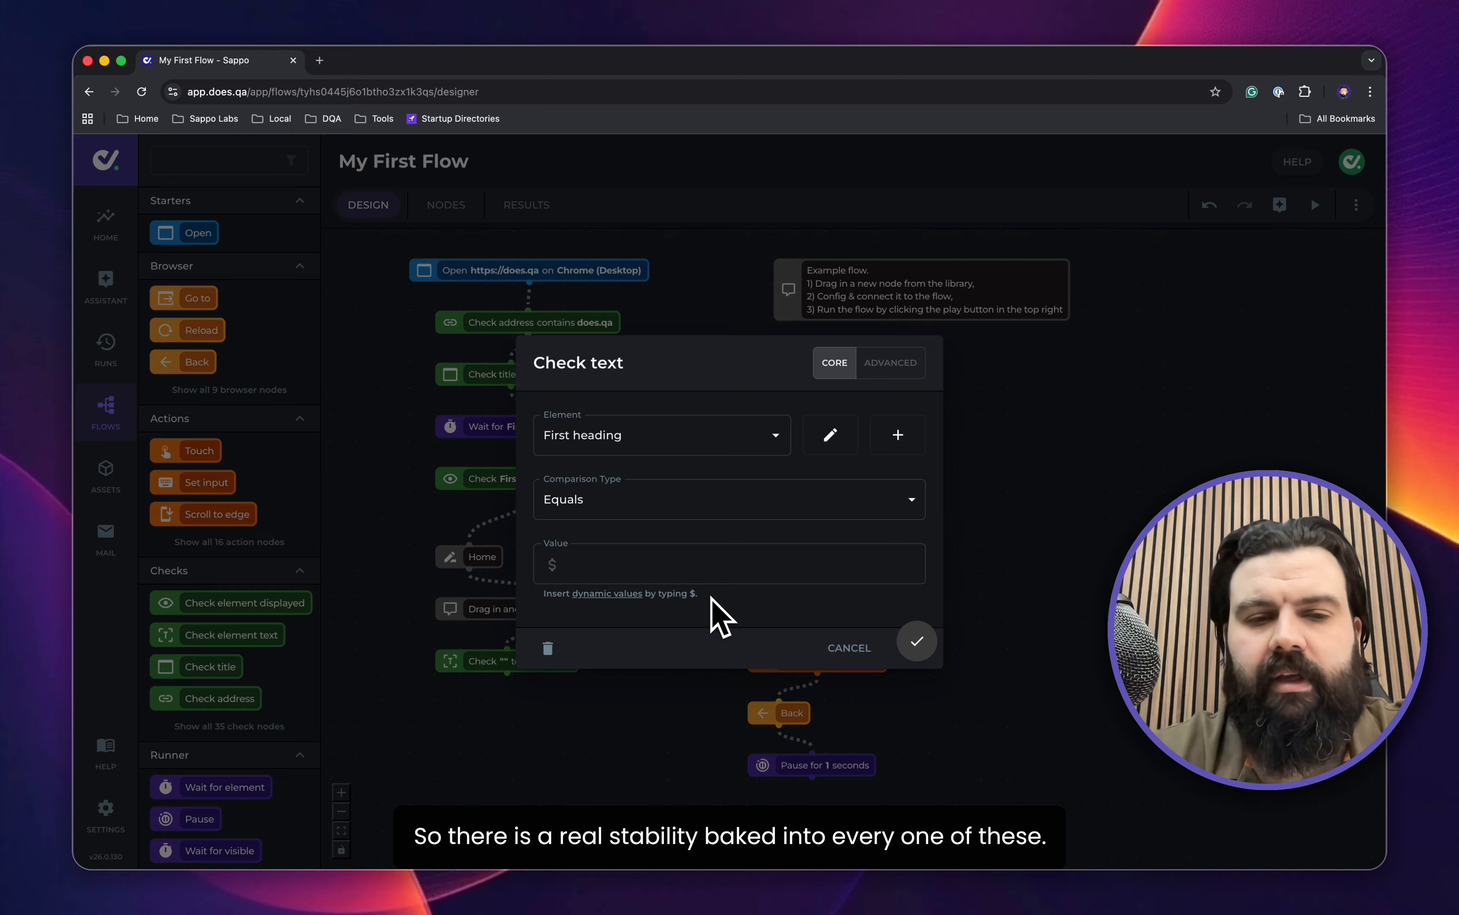
{"action": "left_click", "coordinate": [701, 563]}
{"action": "type", "text": "Faster, Smarter, Simpler Test Automation"}
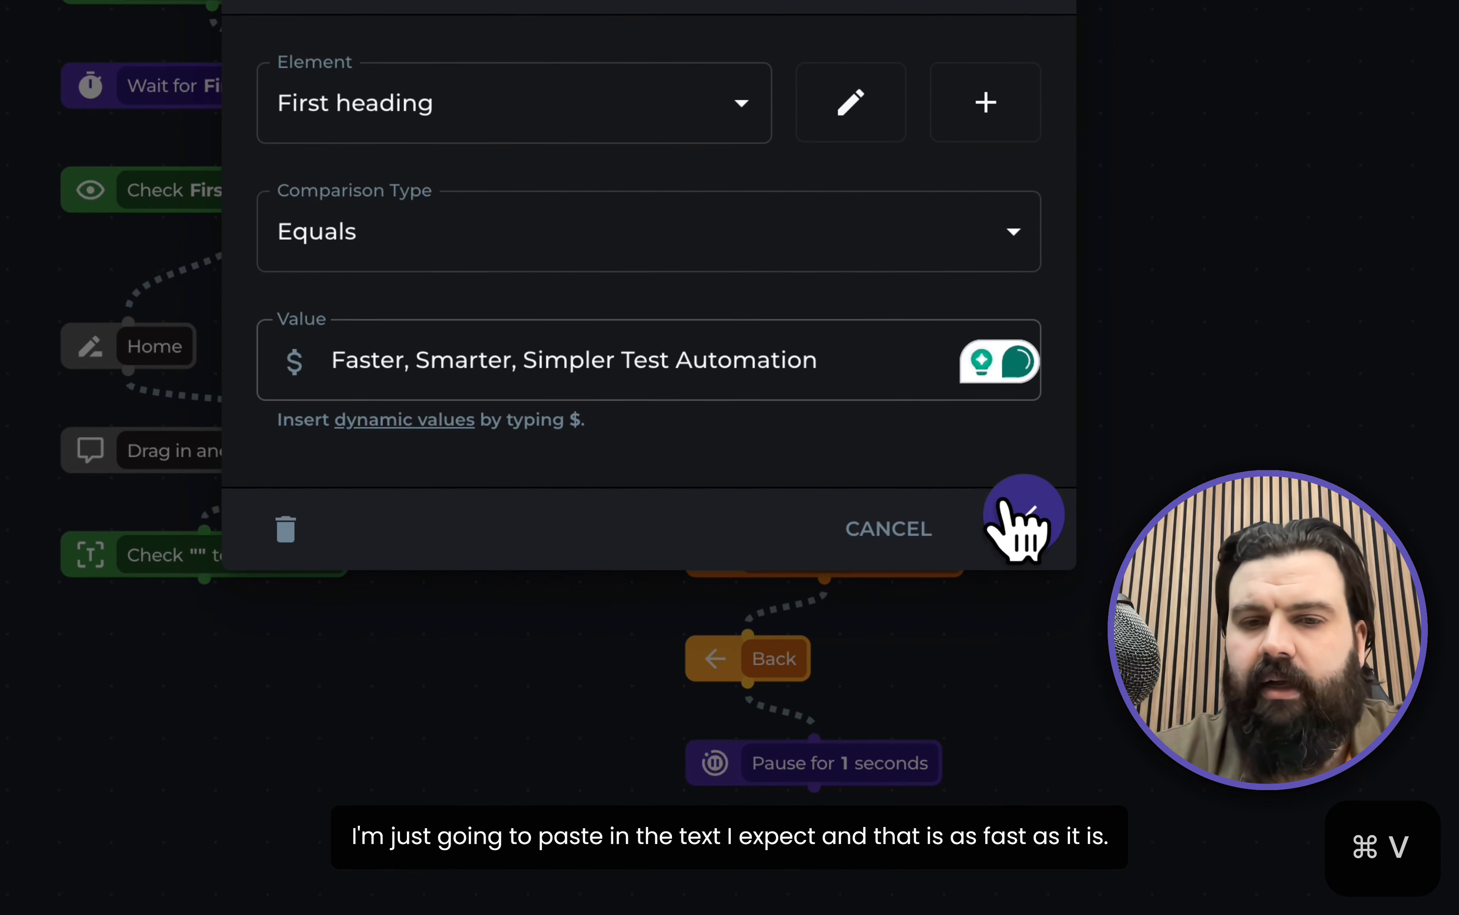
{"action": "left_click", "coordinate": [1022, 515]}
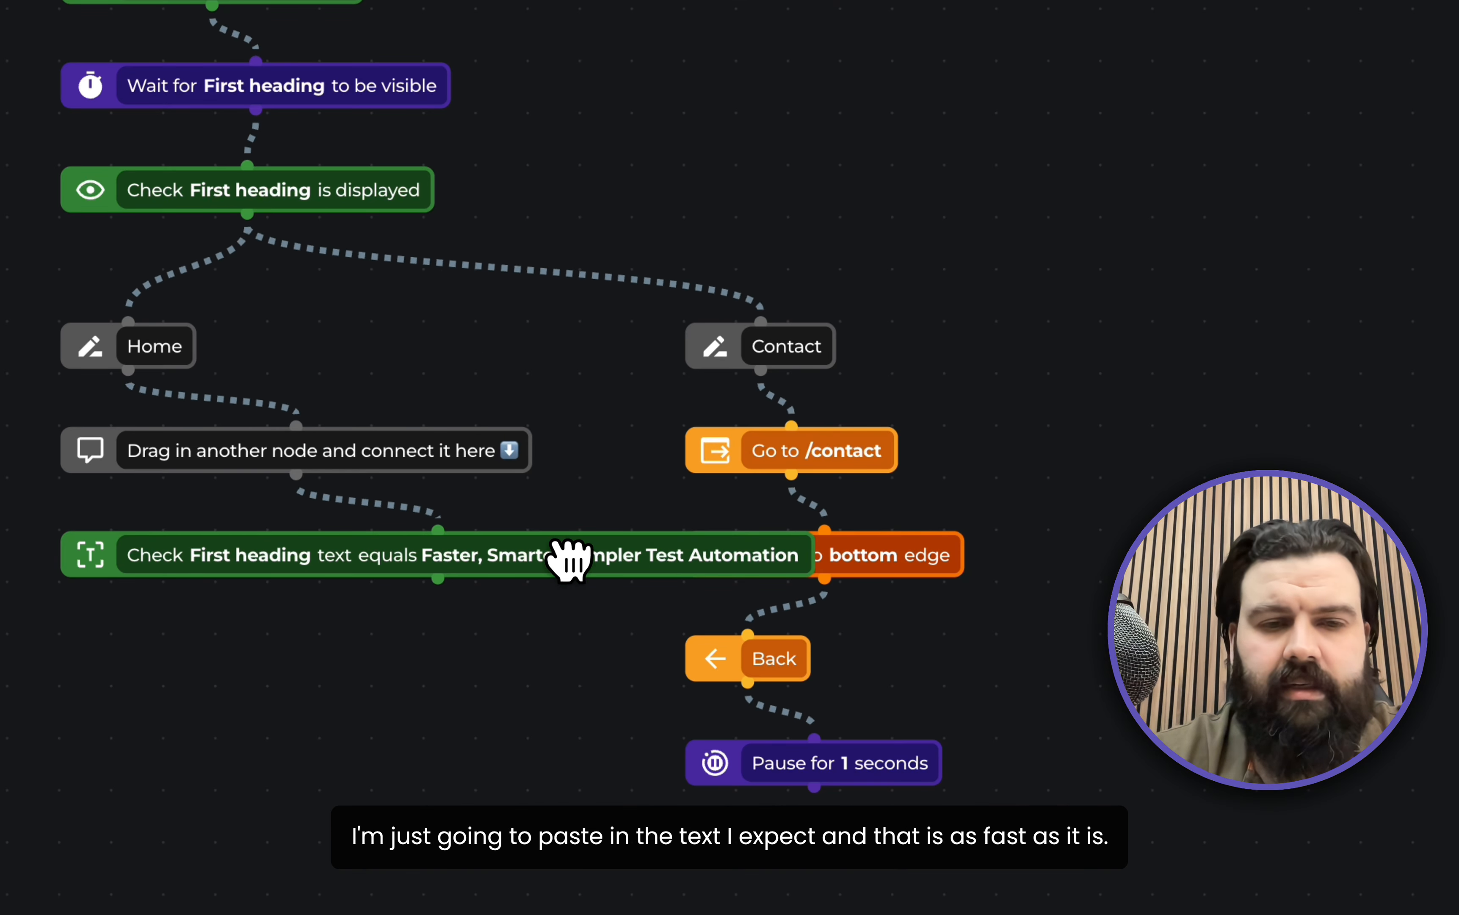
{"action": "left_click_drag", "start_coordinate": [570, 553], "coordinate": [434, 579]}
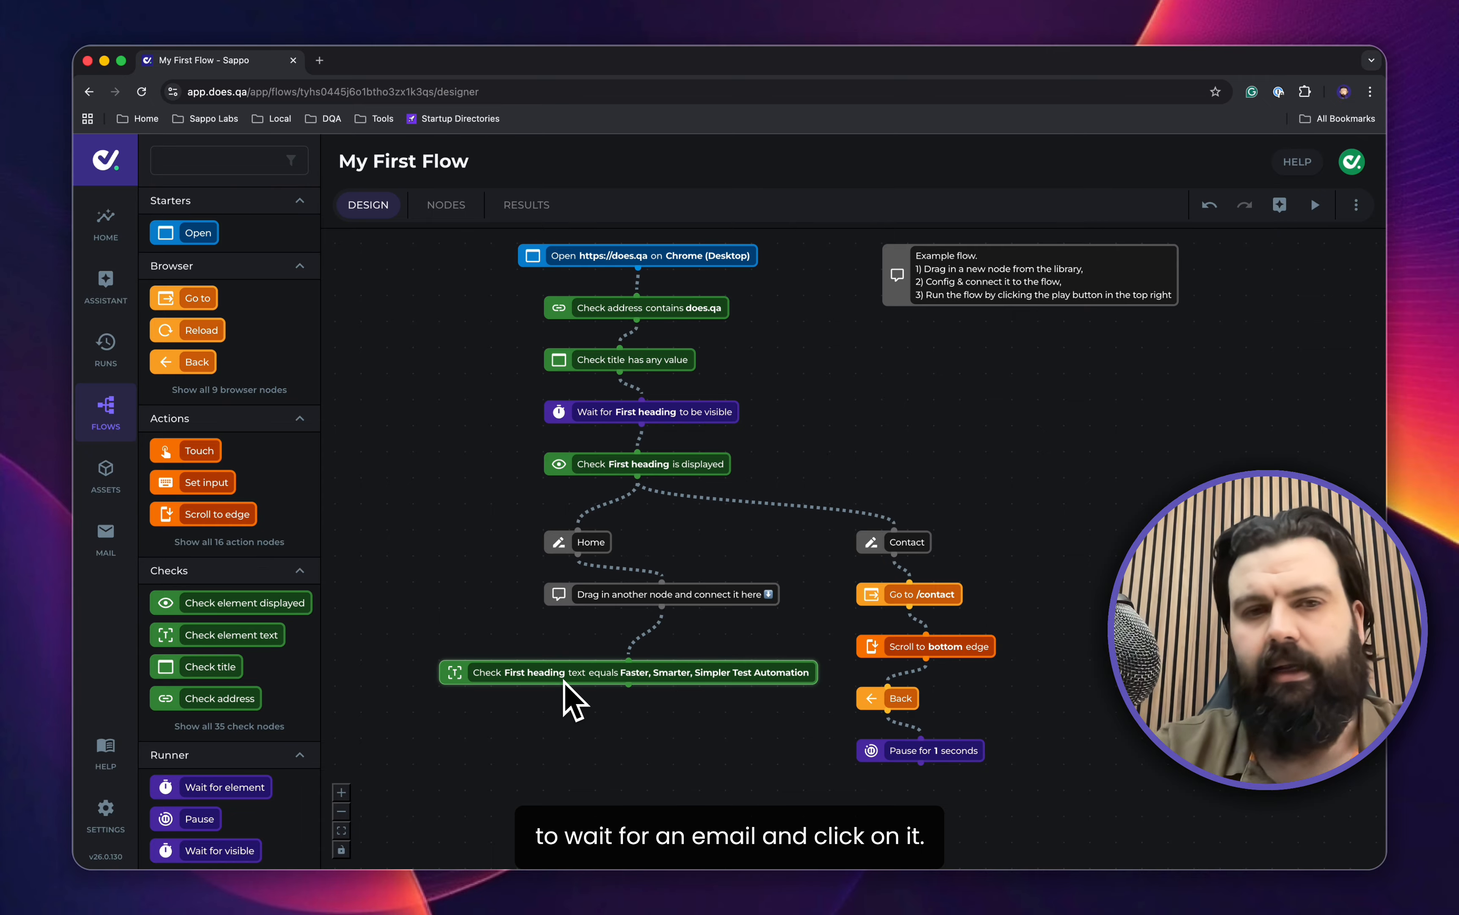
Browse the node library's categories and expand the full list of Mail nodes.
{"action": "scroll", "coordinate": [271, 724], "scroll_direction": "down", "scroll_amount": 3}
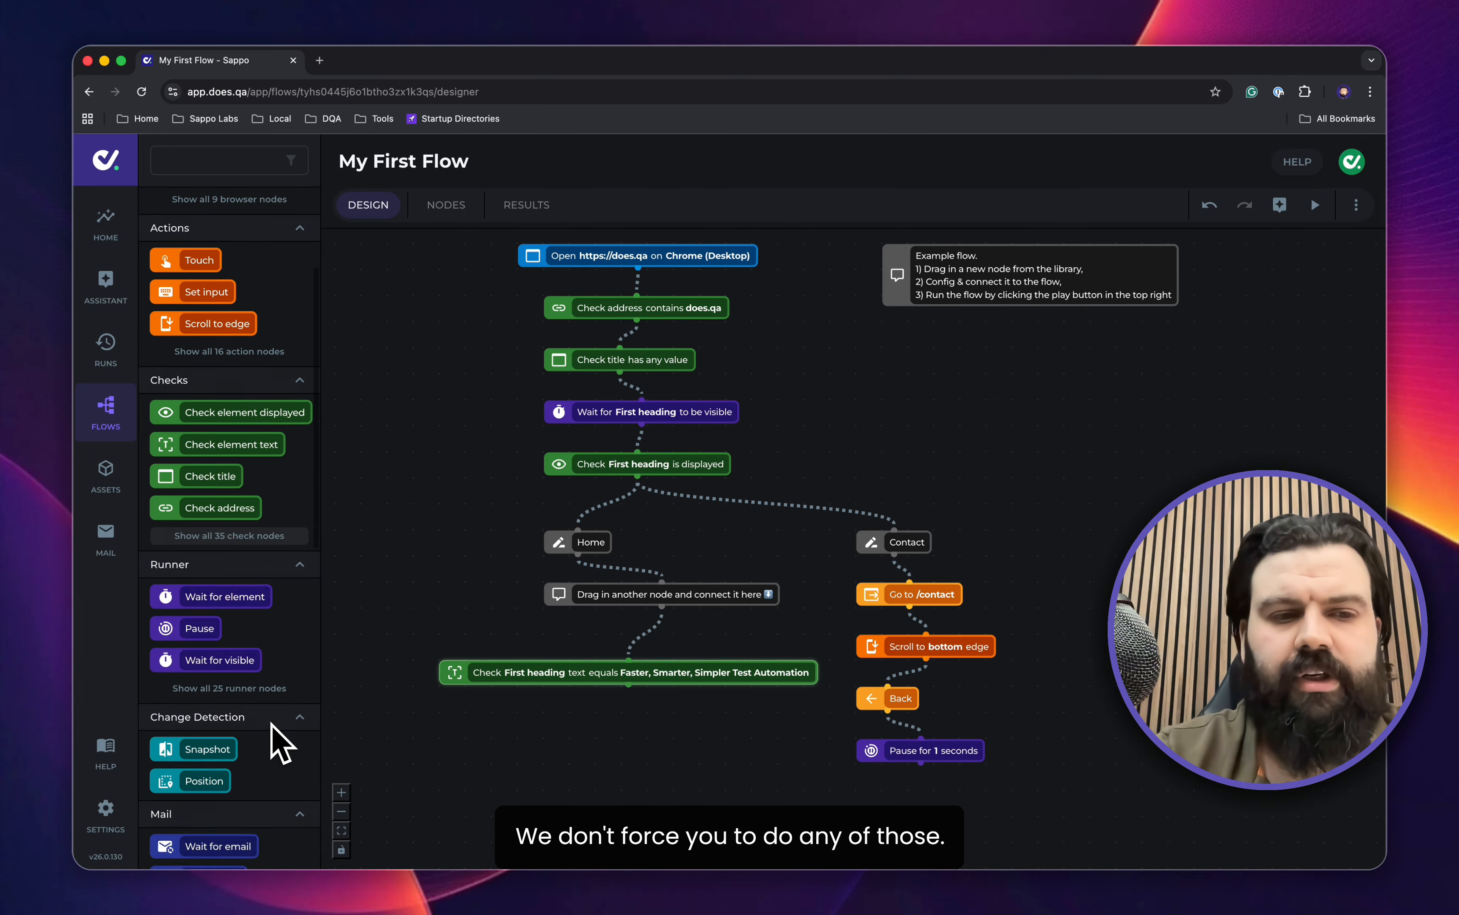
{"action": "scroll", "coordinate": [277, 742], "scroll_direction": "down", "scroll_amount": 8}
{"action": "scroll", "coordinate": [278, 743], "scroll_direction": "up", "scroll_amount": 4}
{"action": "left_click", "coordinate": [230, 587]}
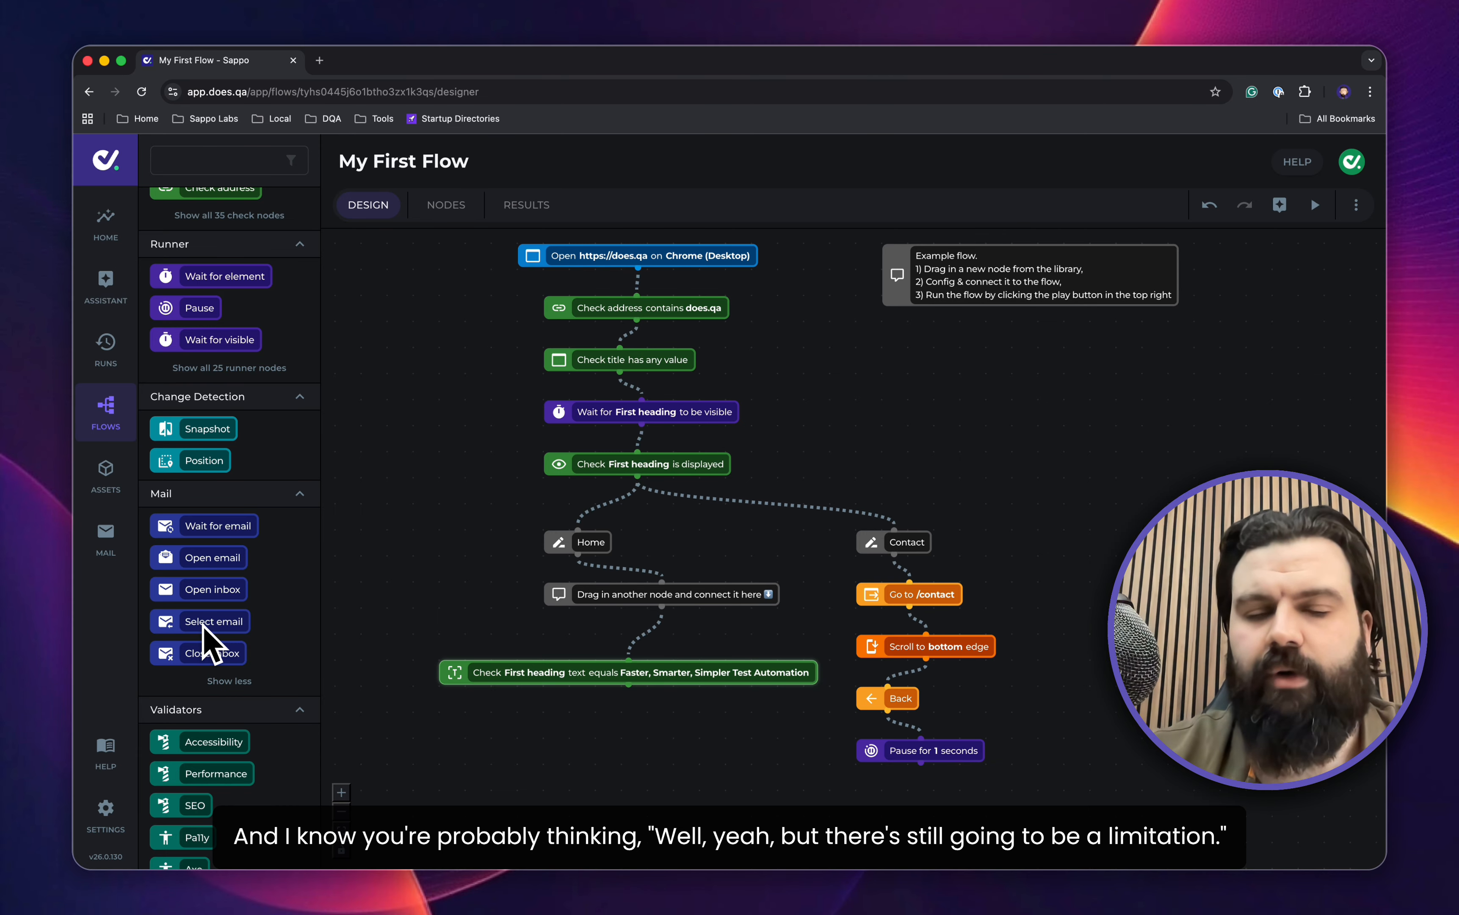
Show all Browser nodes and try adding a Run browser script node below the heading text check, cancelling its configuration.
{"action": "scroll", "coordinate": [200, 459], "scroll_direction": "up", "scroll_amount": 10}
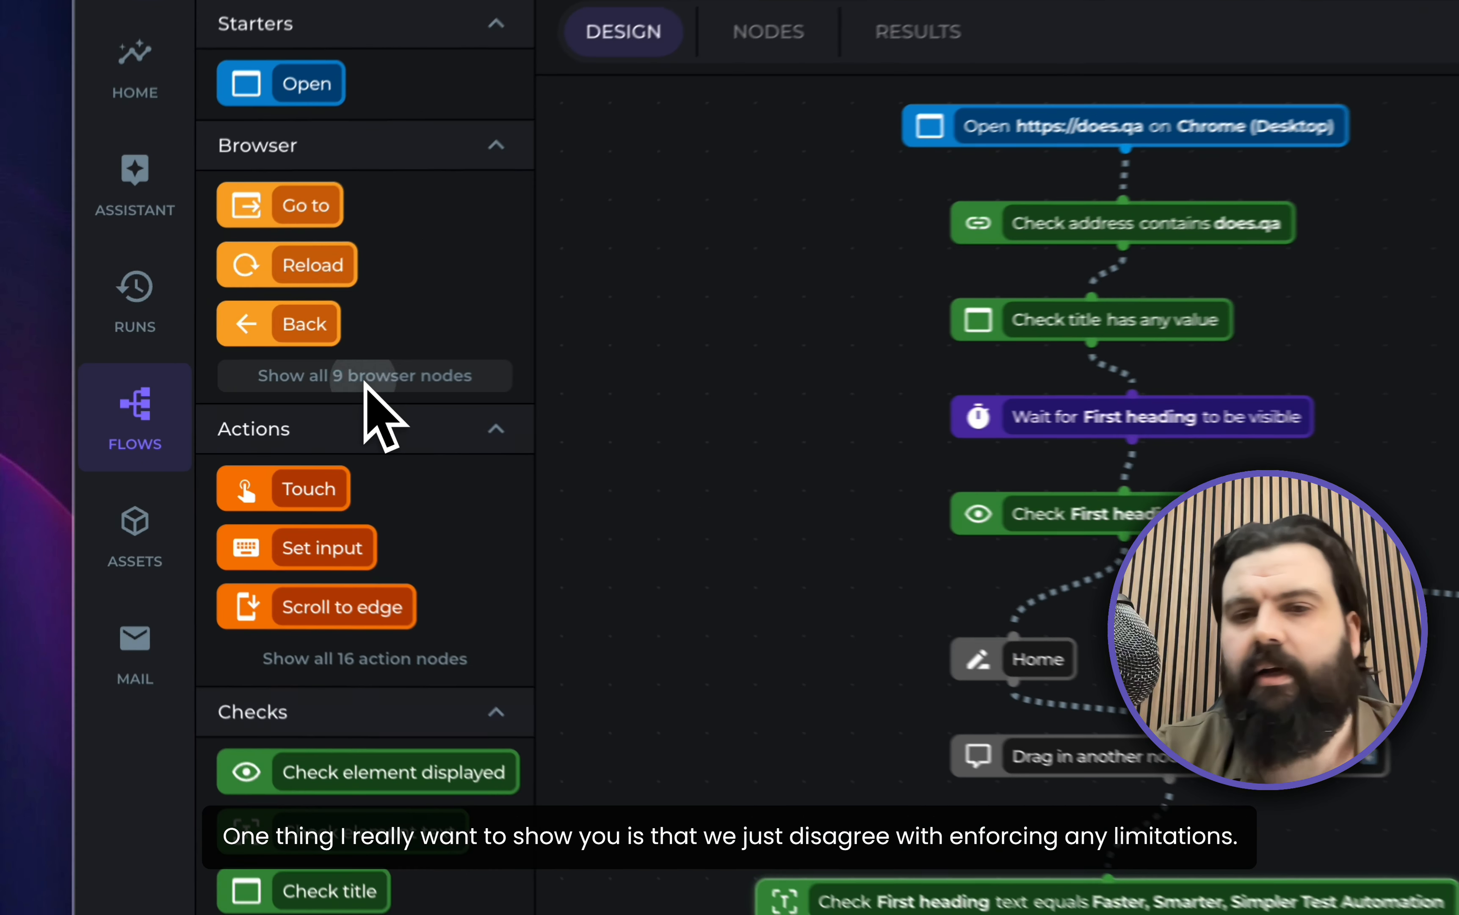
{"action": "left_click", "coordinate": [232, 389]}
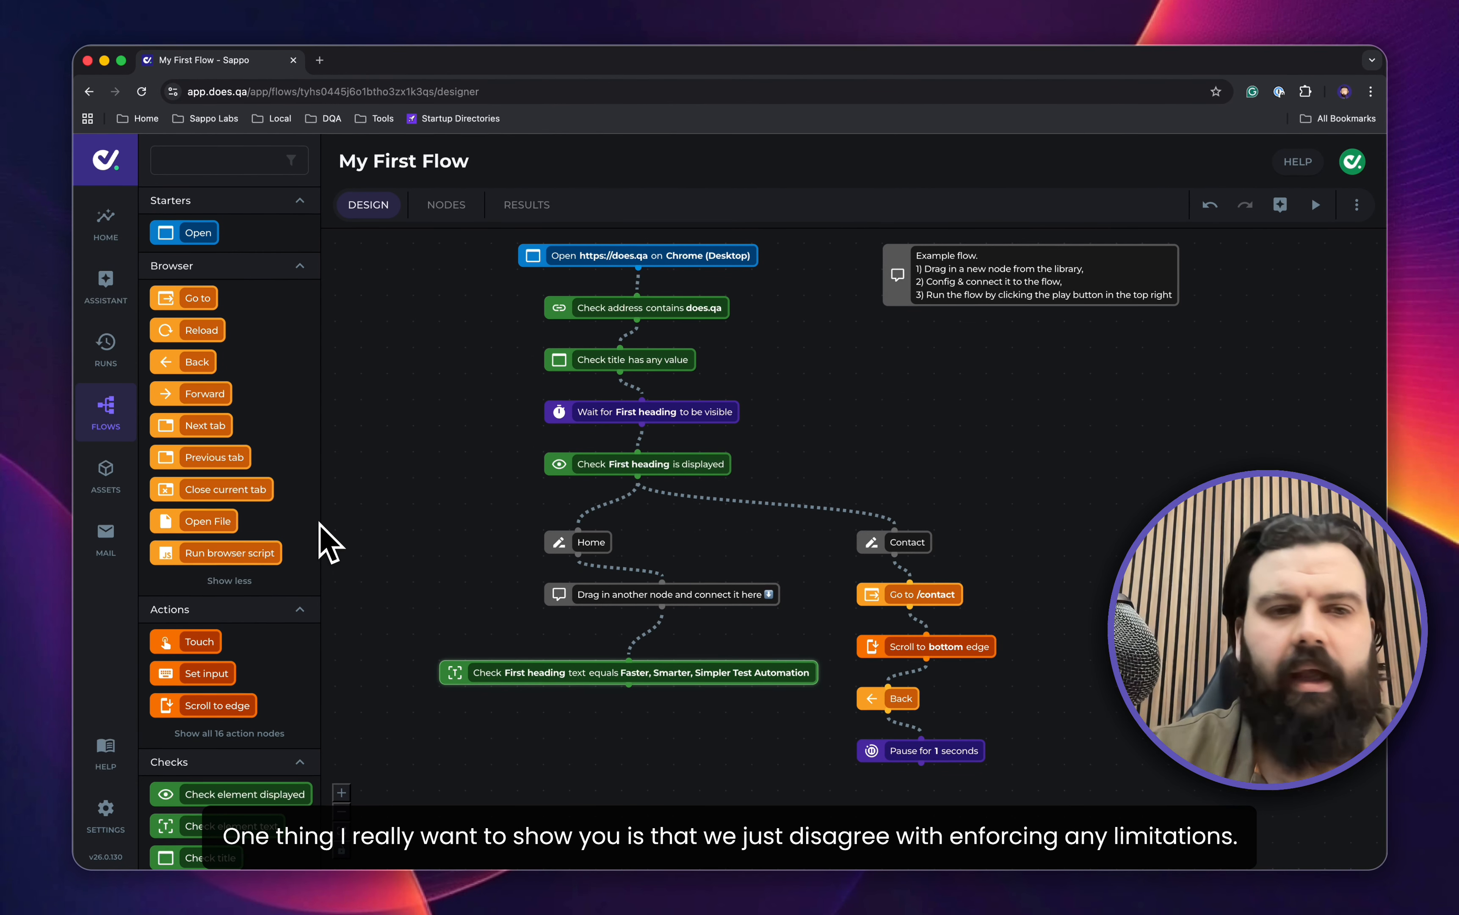
{"action": "left_click_drag", "start_coordinate": [228, 549], "coordinate": [717, 794]}
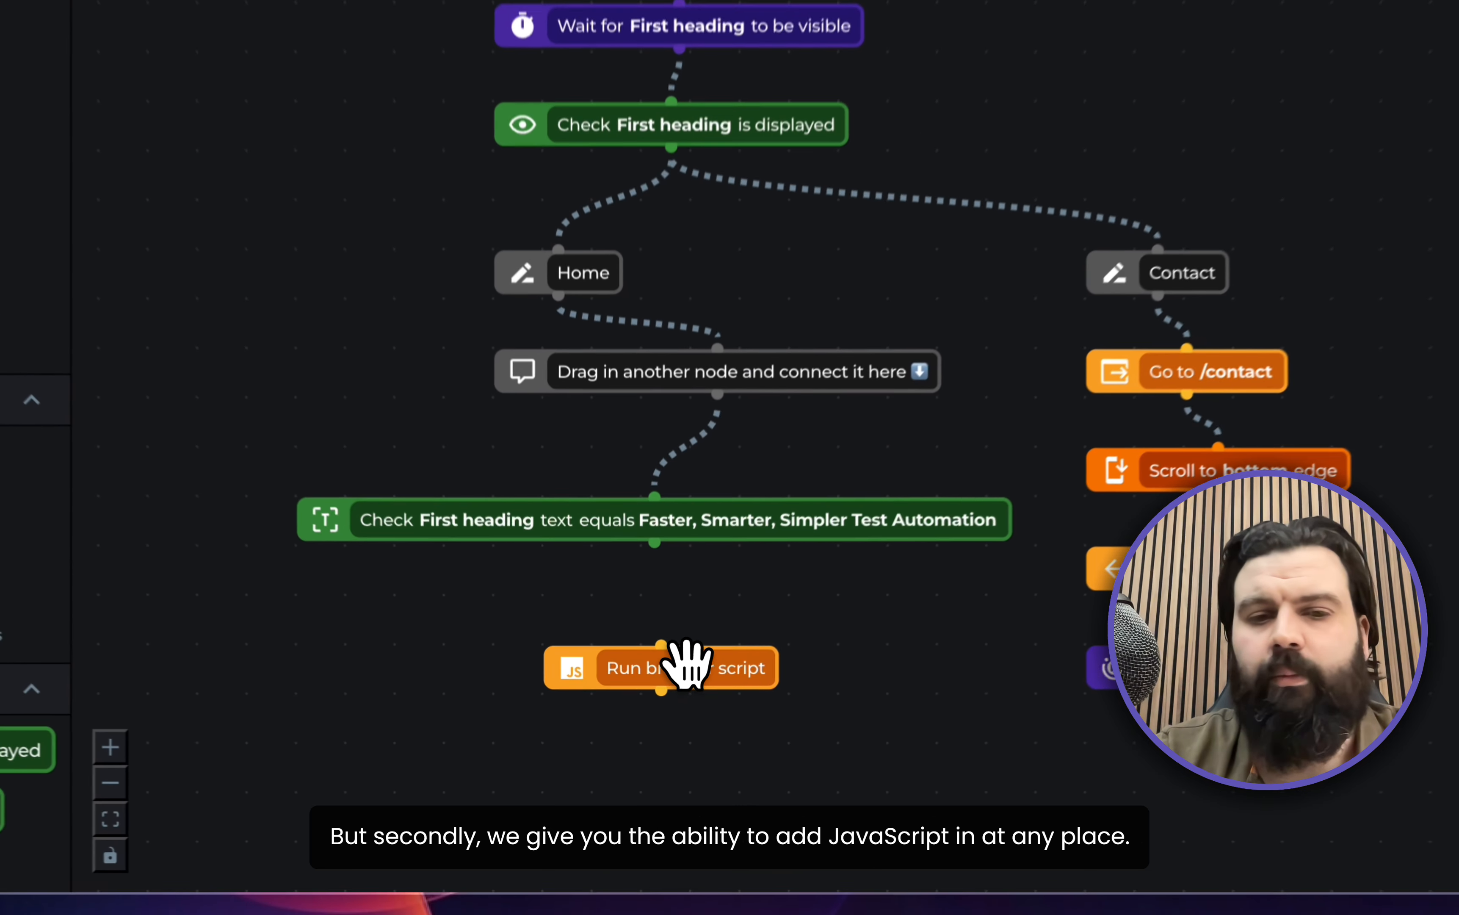
{"action": "left_click", "coordinate": [648, 749]}
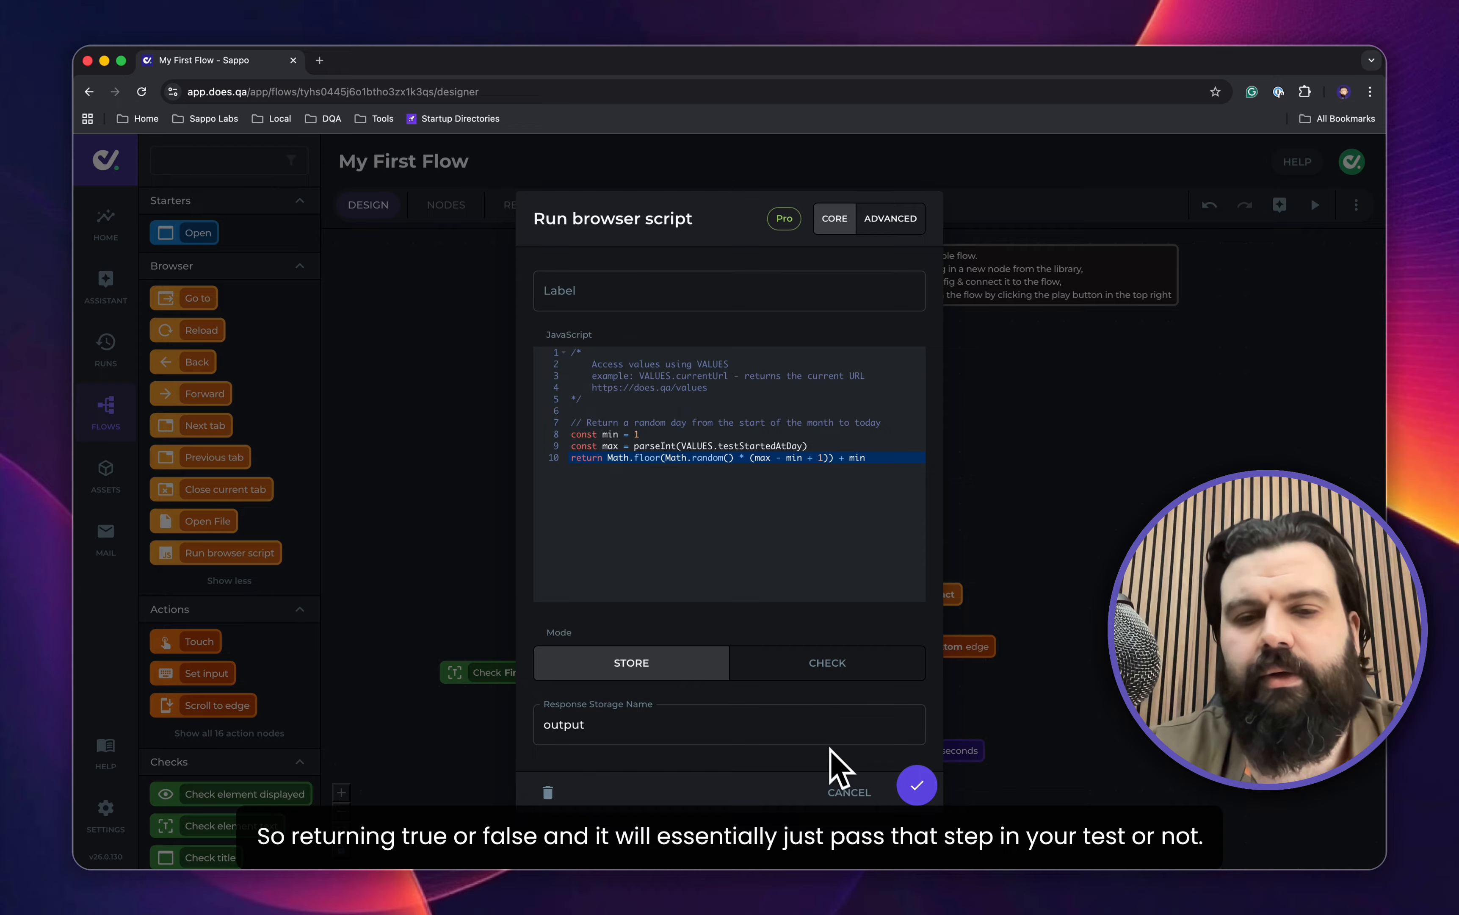
{"action": "left_click", "coordinate": [847, 792]}
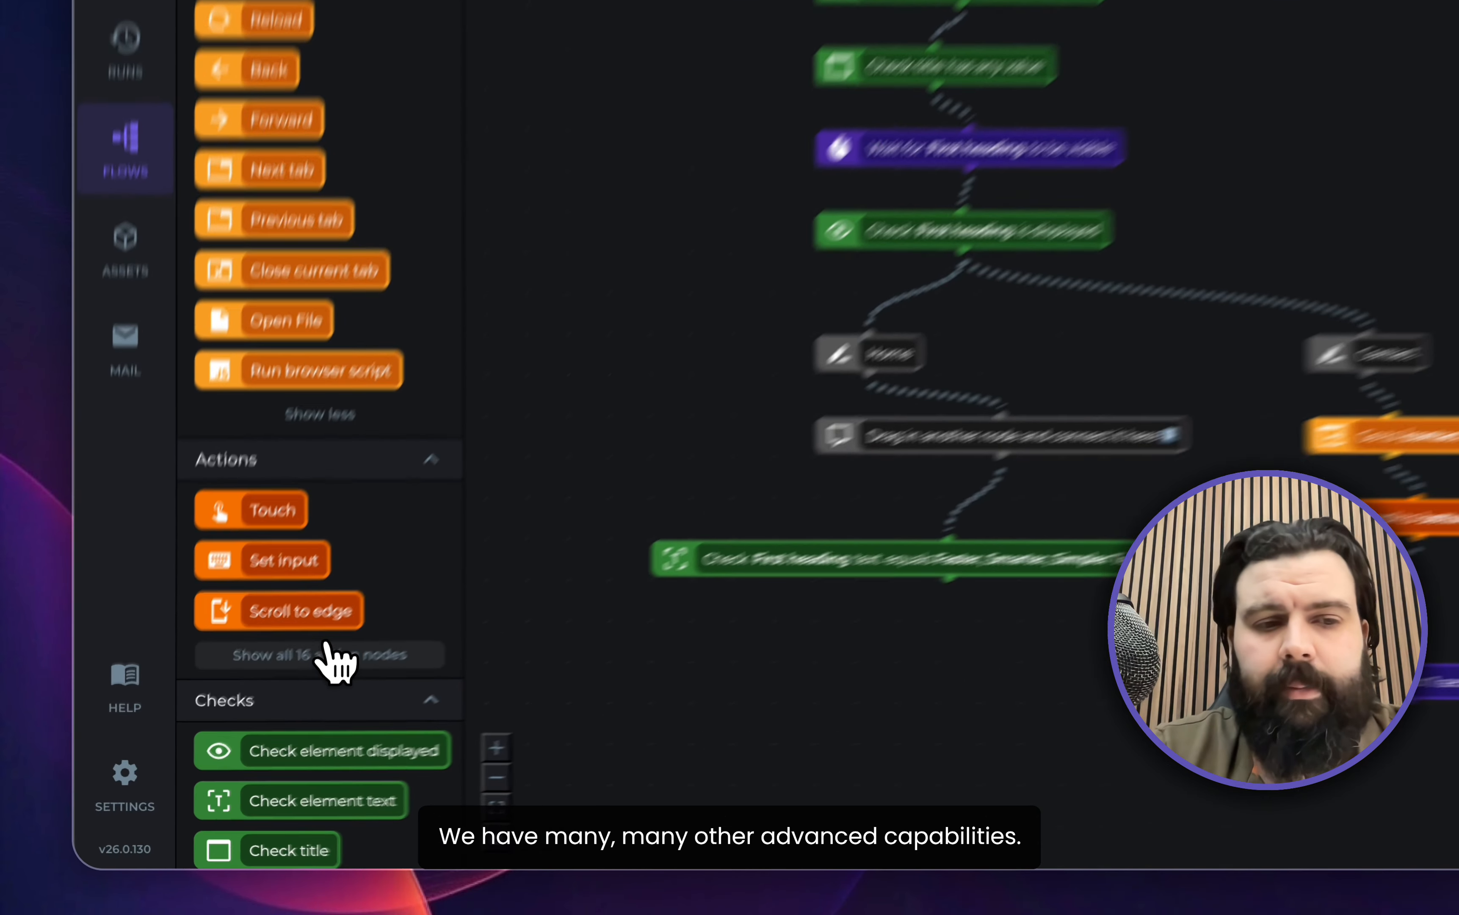
Expand the full lists of Action and Runner nodes and examine the remaining library categories, including Validators, Data and Express Nodes.
{"action": "left_click", "coordinate": [210, 732]}
{"action": "scroll", "coordinate": [242, 757], "scroll_direction": "down", "scroll_amount": 5}
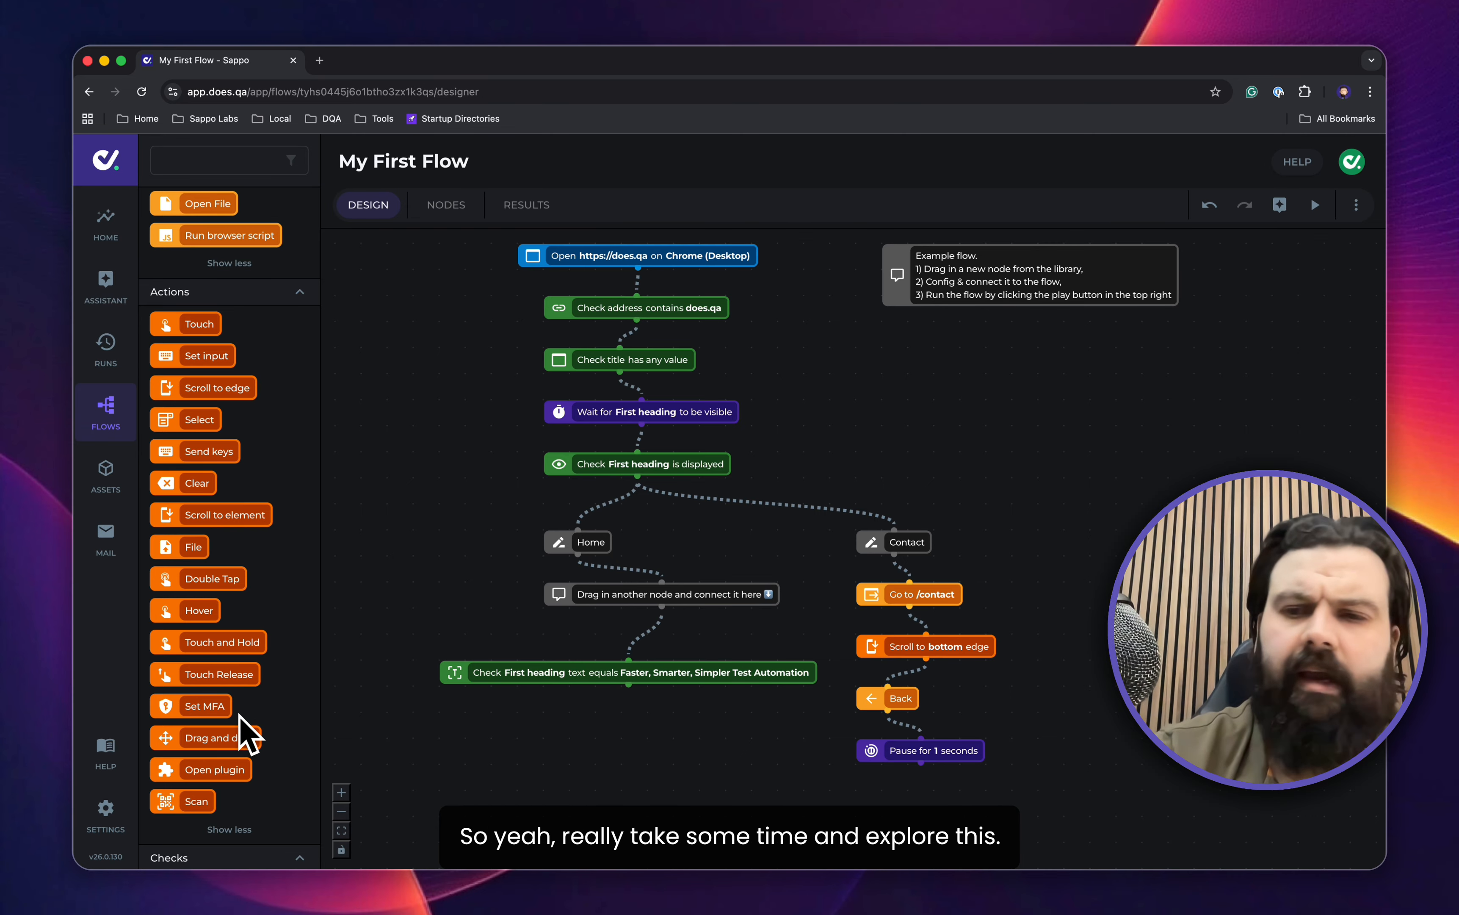
{"action": "scroll", "coordinate": [246, 735], "scroll_direction": "down", "scroll_amount": 5}
{"action": "scroll", "coordinate": [235, 850], "scroll_direction": "down", "scroll_amount": 6}
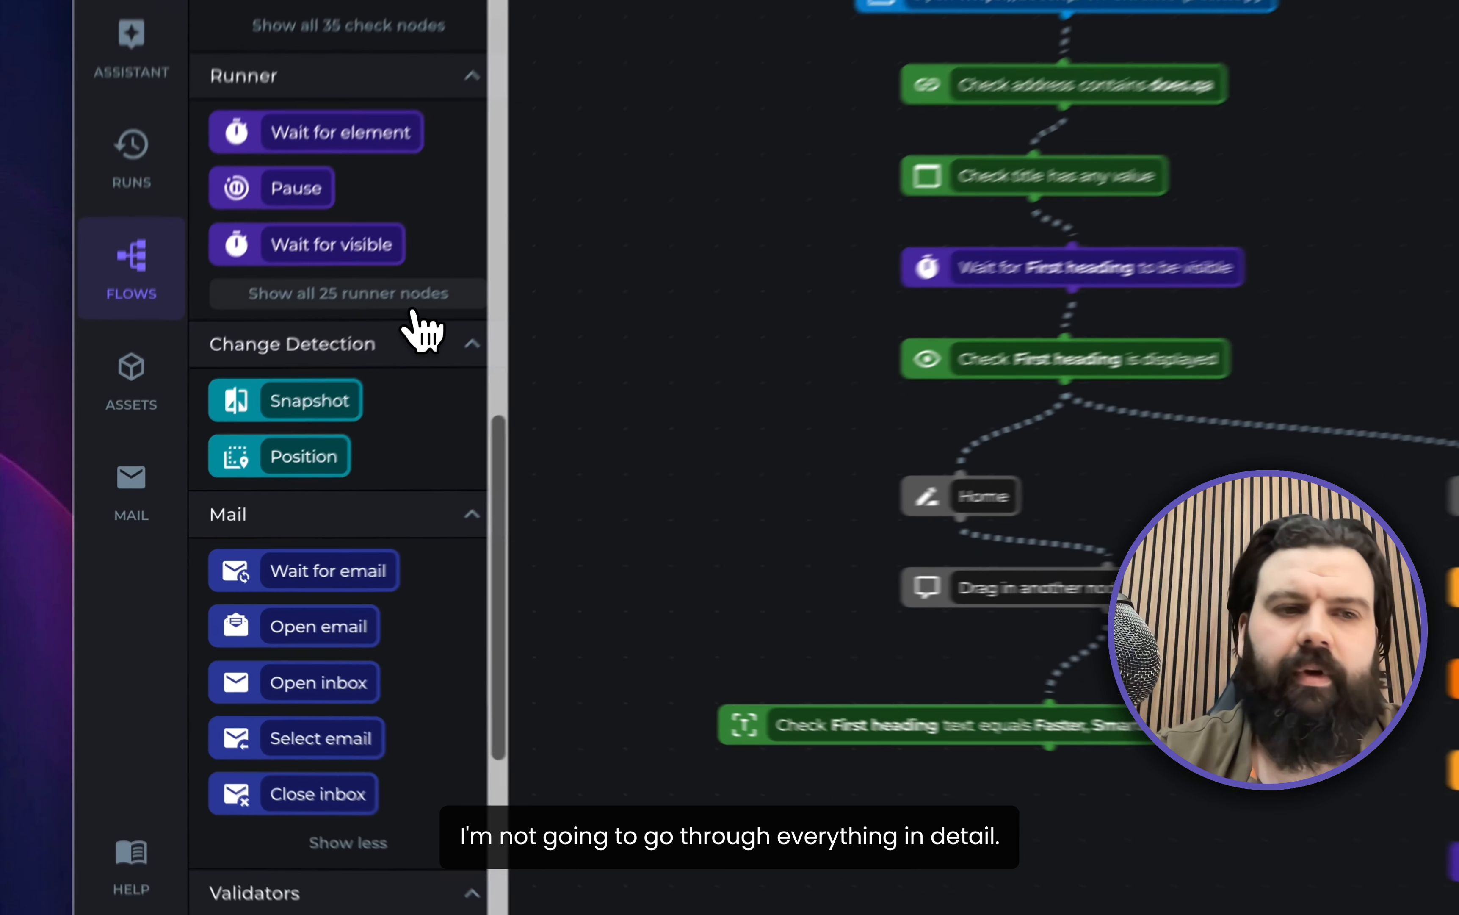
{"action": "left_click", "coordinate": [291, 433]}
{"action": "scroll", "coordinate": [440, 514], "scroll_direction": "down", "scroll_amount": 10}
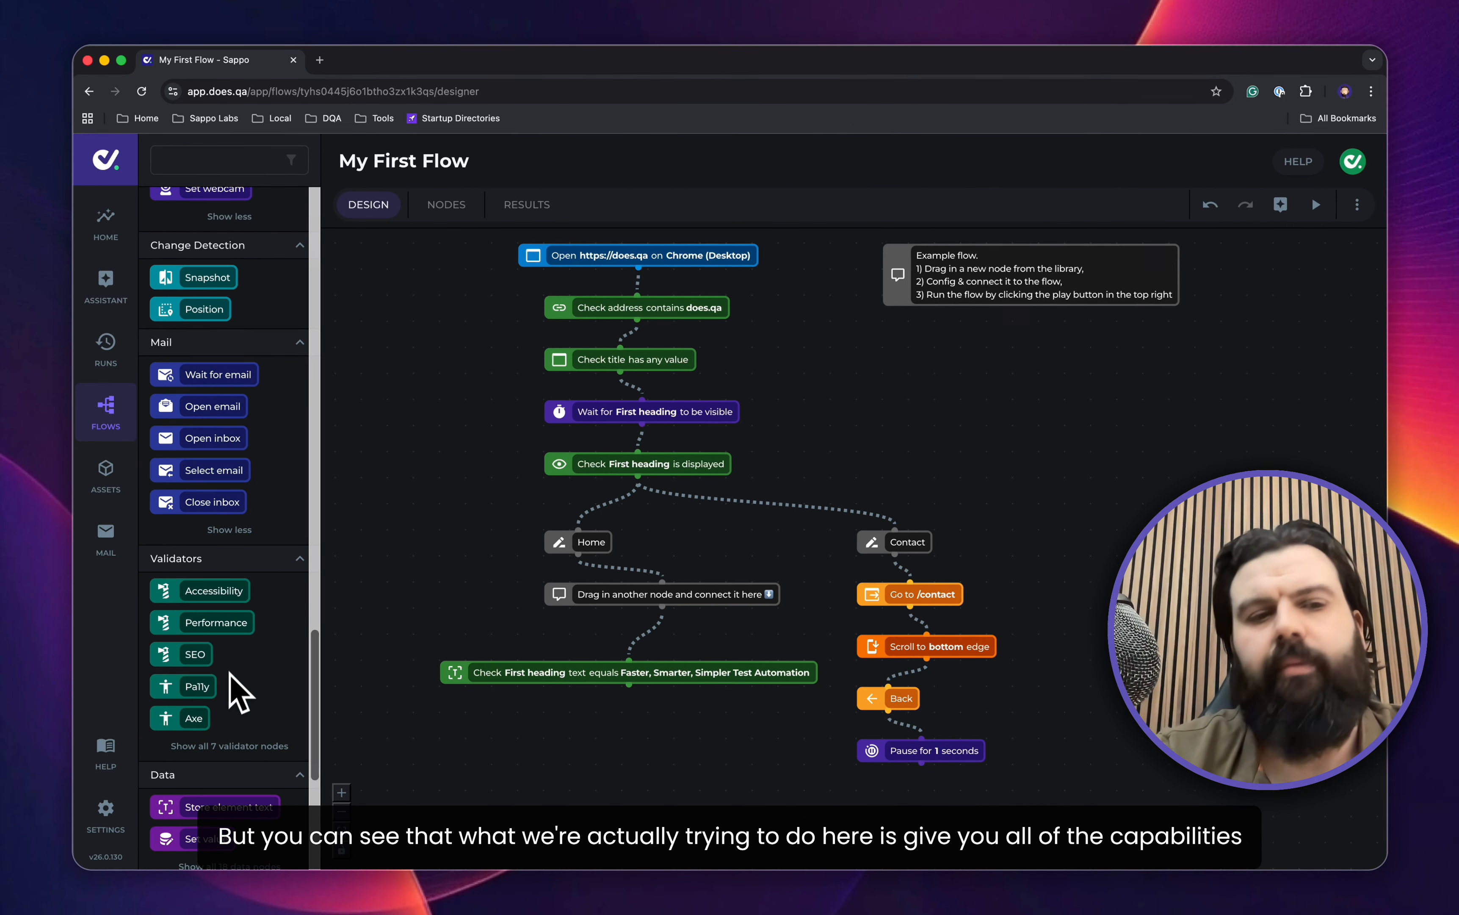
{"action": "scroll", "coordinate": [235, 690], "scroll_direction": "down", "scroll_amount": 3}
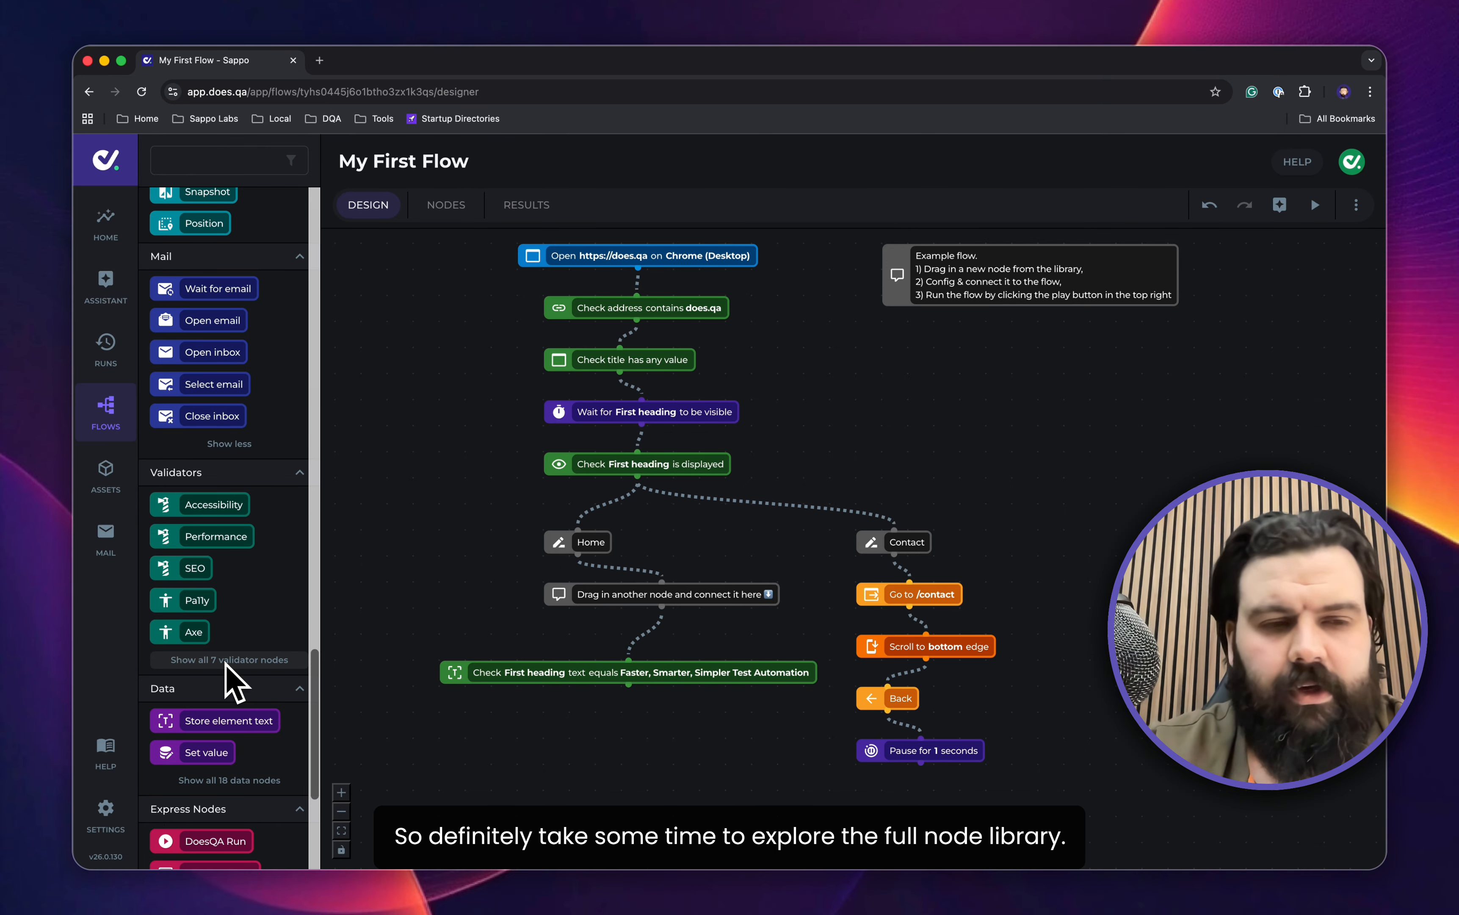
{"action": "scroll", "coordinate": [245, 663], "scroll_direction": "down", "scroll_amount": 5}
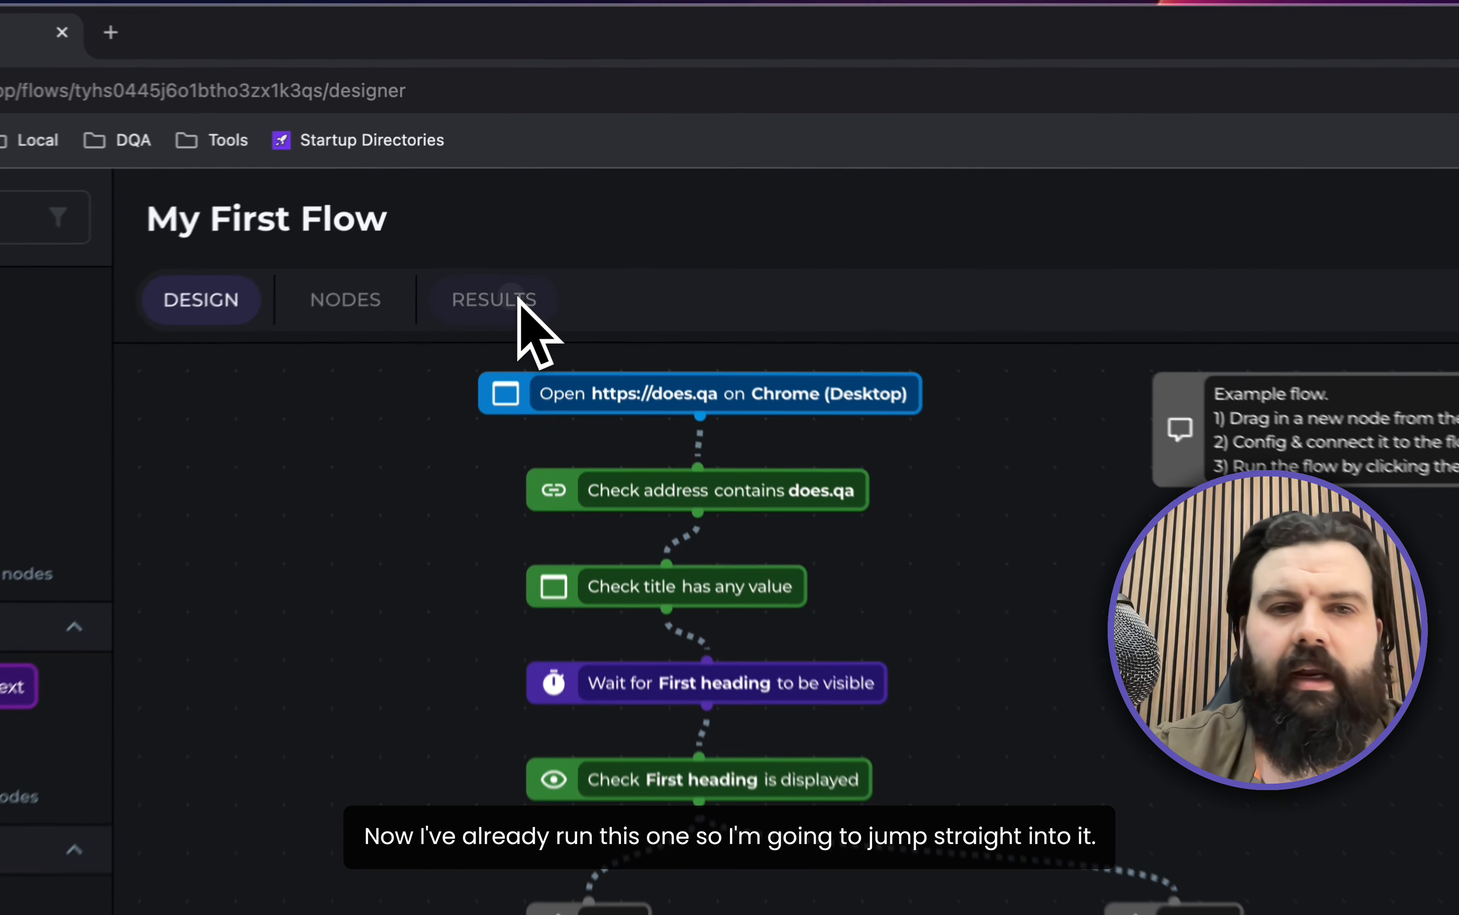
Open the flow's results and examine the Home test's step details and screenshot.
{"action": "left_click", "coordinate": [527, 204]}
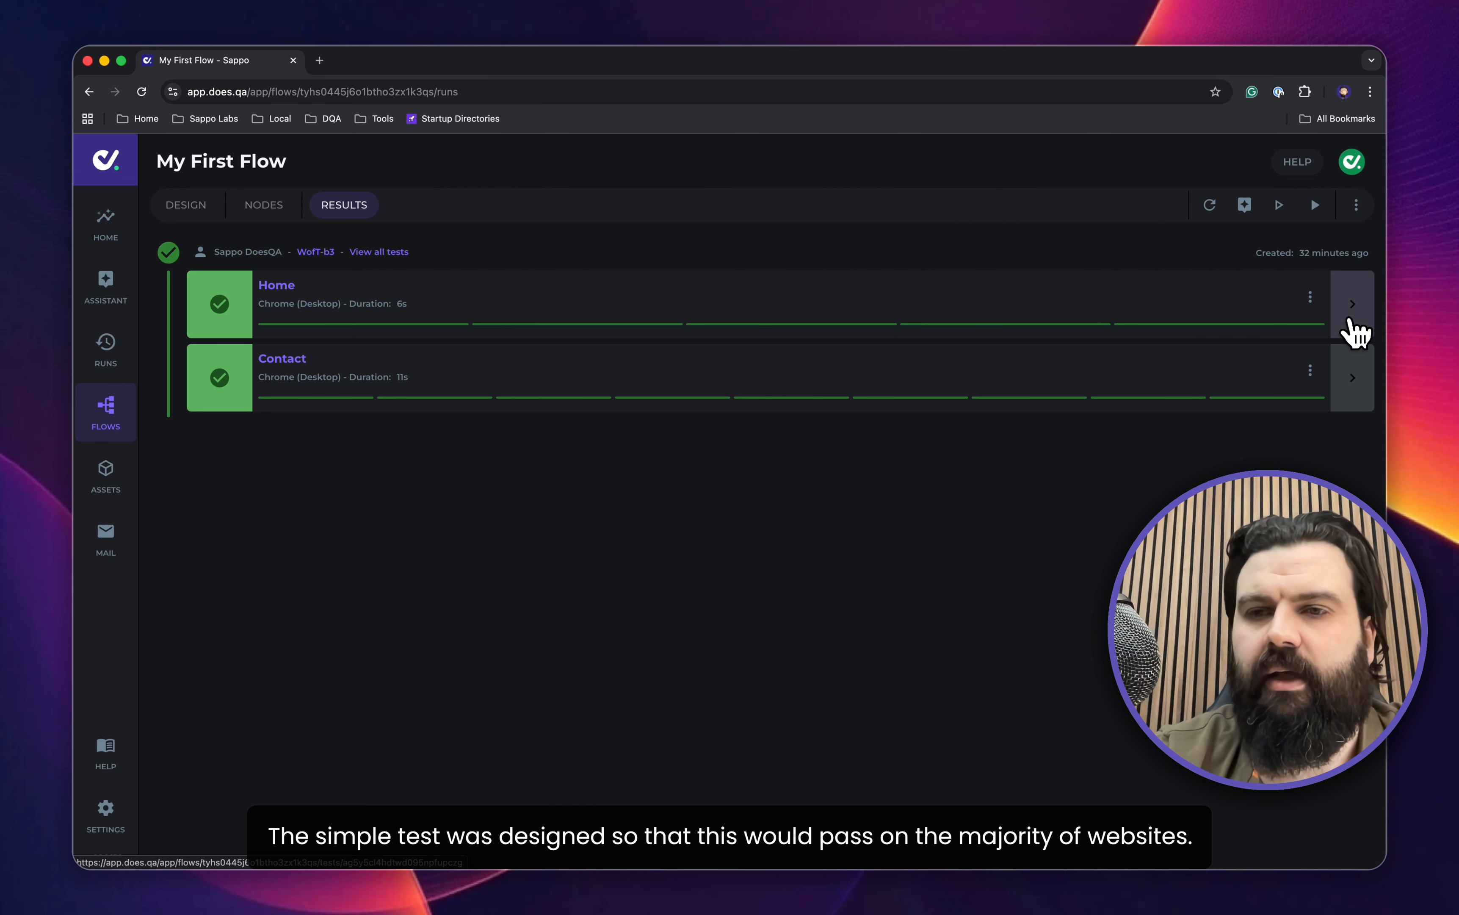
{"action": "left_click", "coordinate": [1351, 304]}
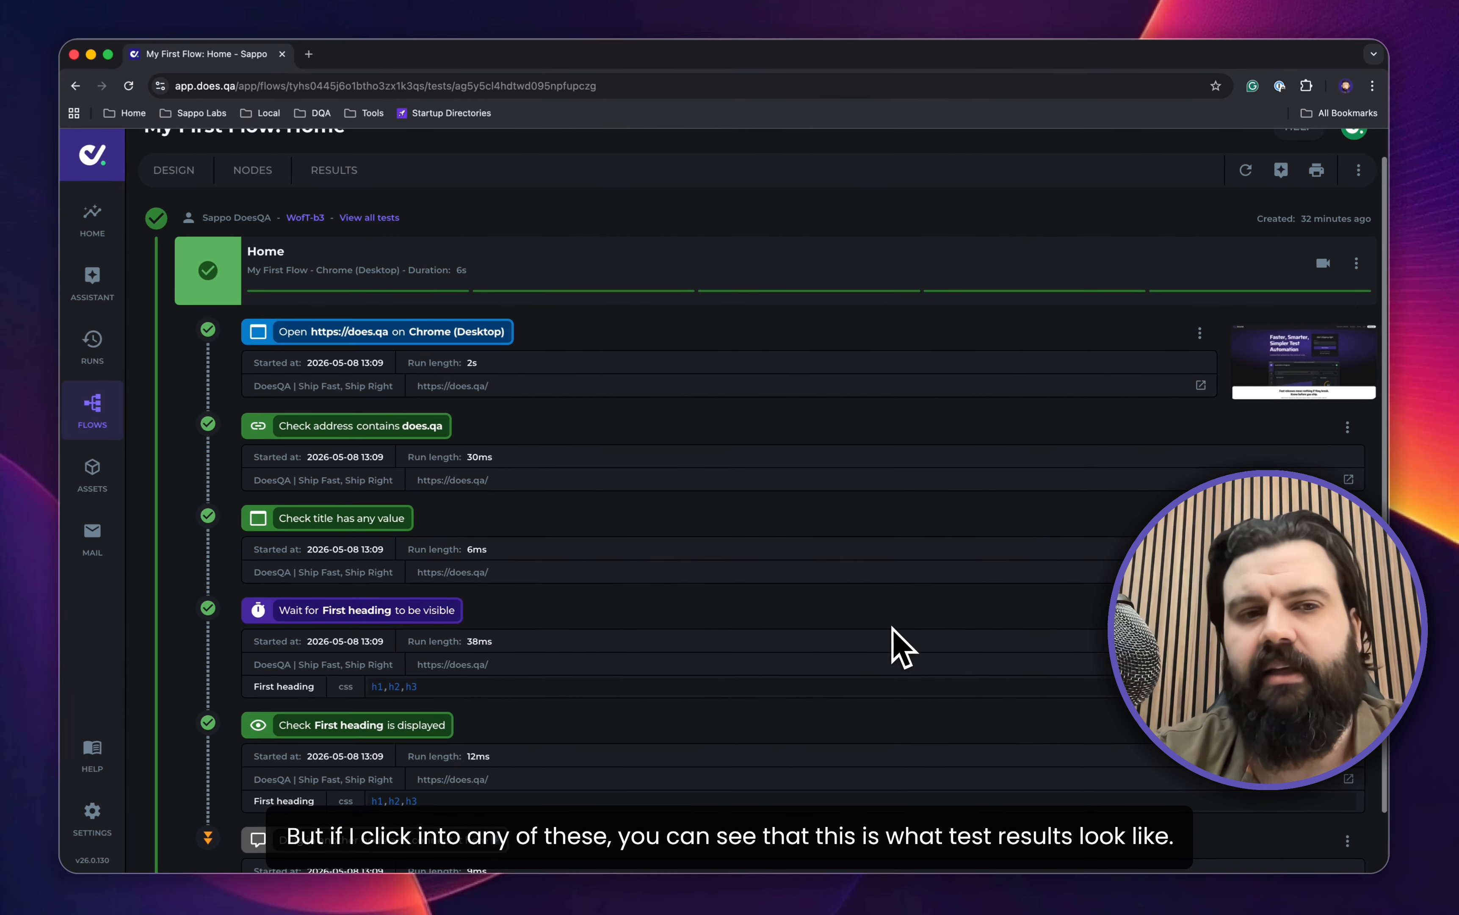
{"action": "scroll", "coordinate": [906, 647], "scroll_direction": "down", "scroll_amount": 2}
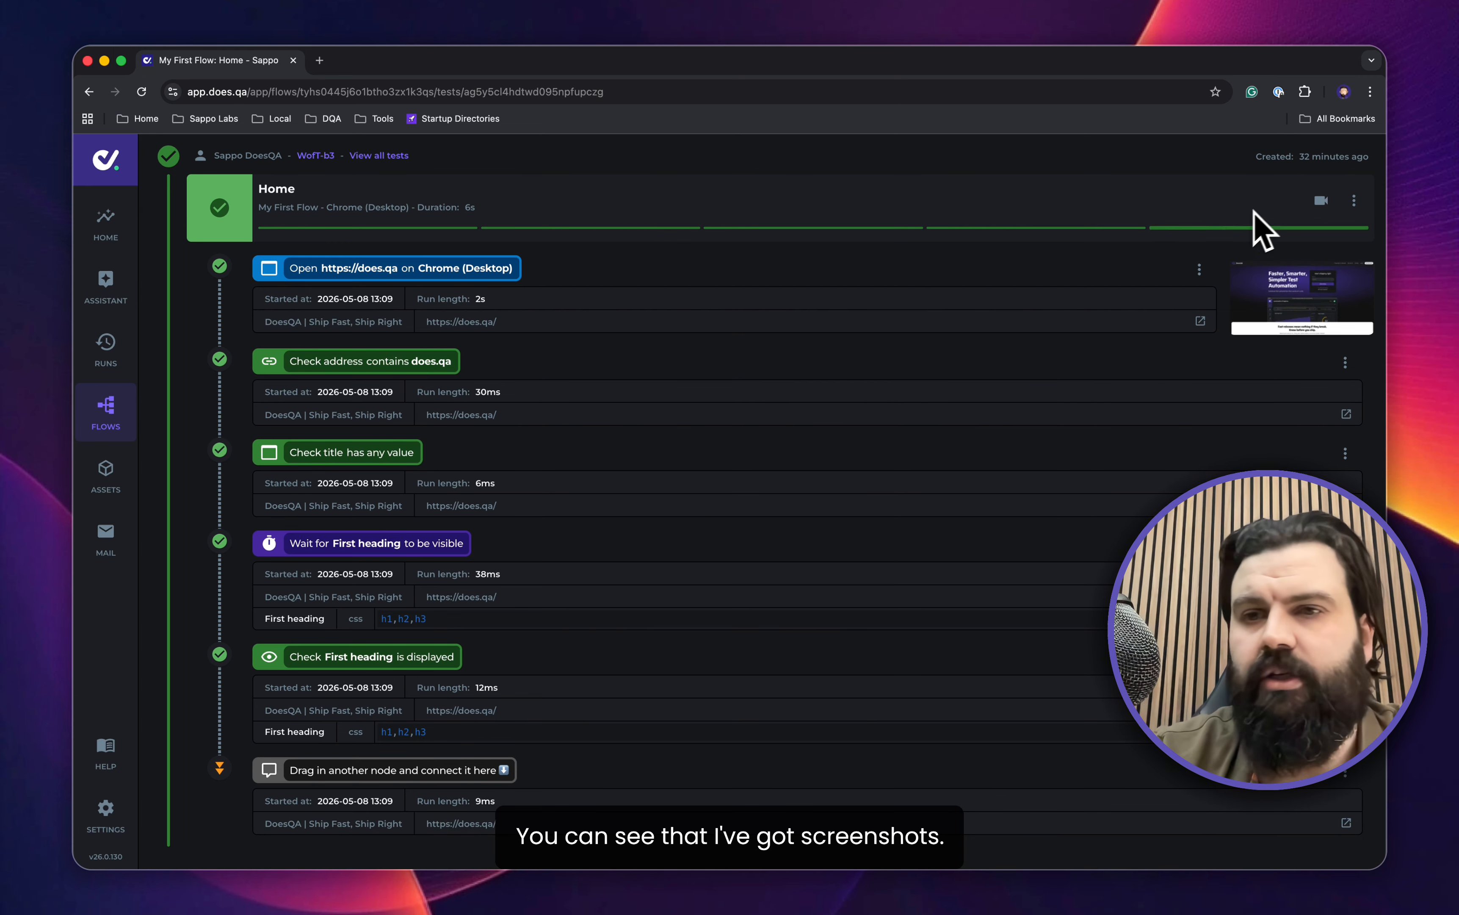
{"action": "scroll", "coordinate": [586, 467], "scroll_direction": "up", "scroll_amount": 2}
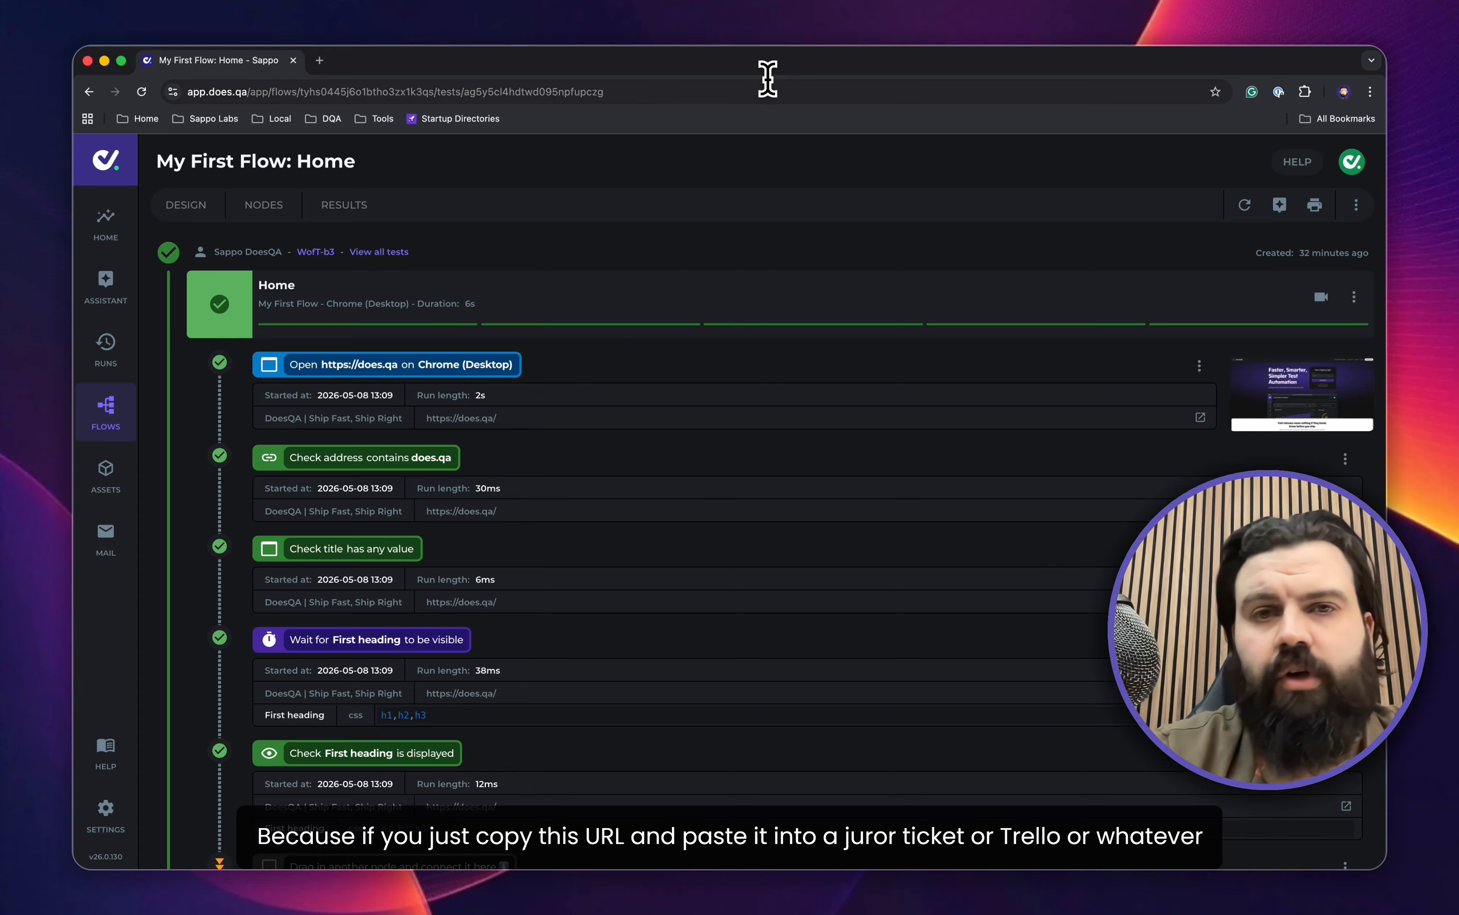
Select the Home test result's page URL, dismiss the selection and return to the flow's design view.
{"action": "left_click", "coordinate": [763, 91]}
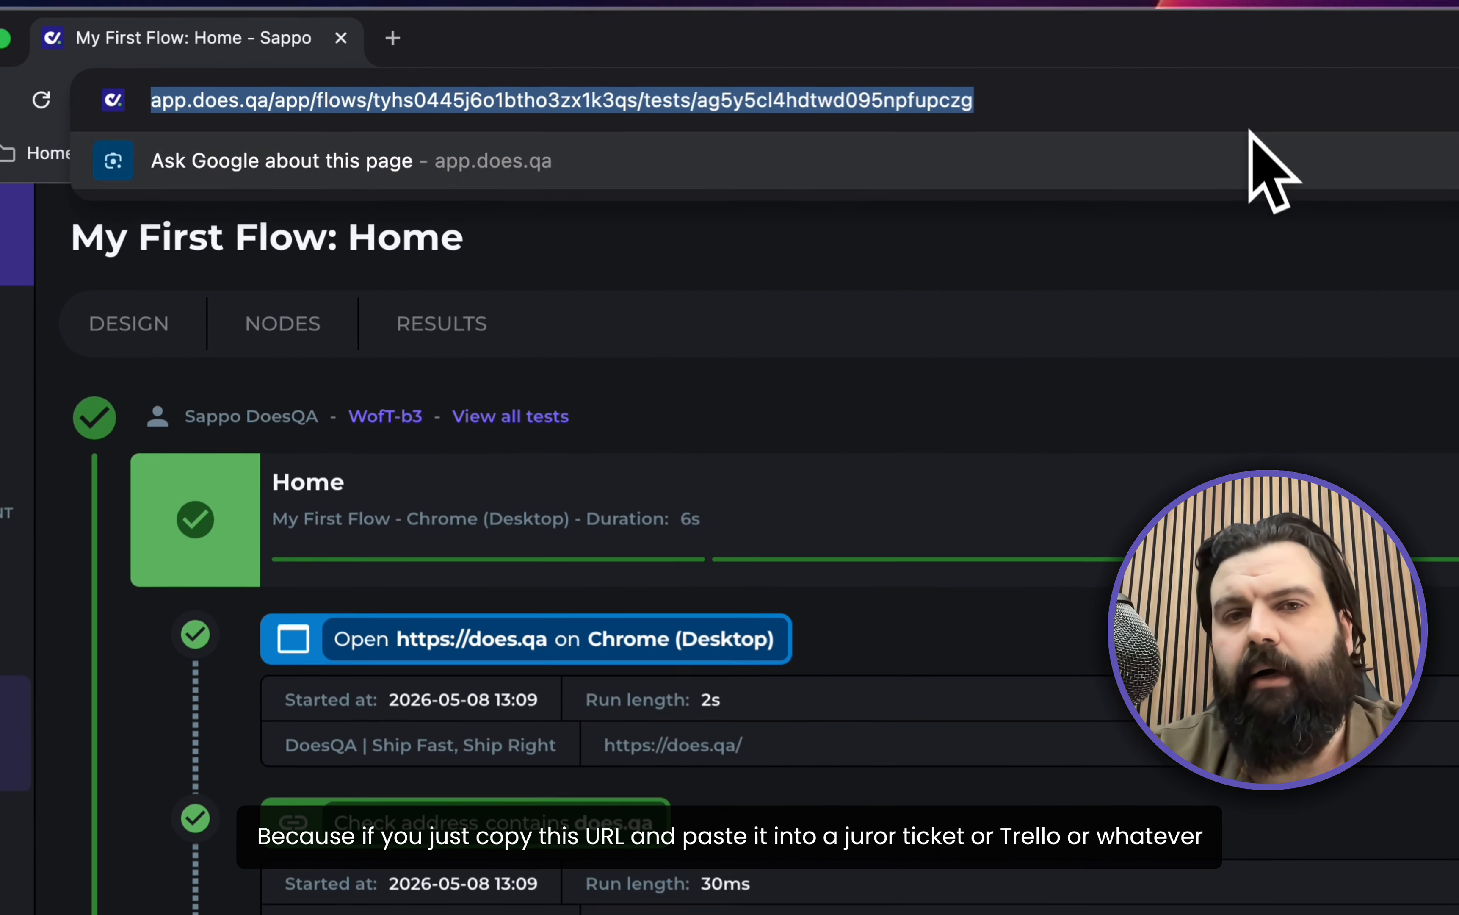
{"action": "left_click", "coordinate": [1323, 411]}
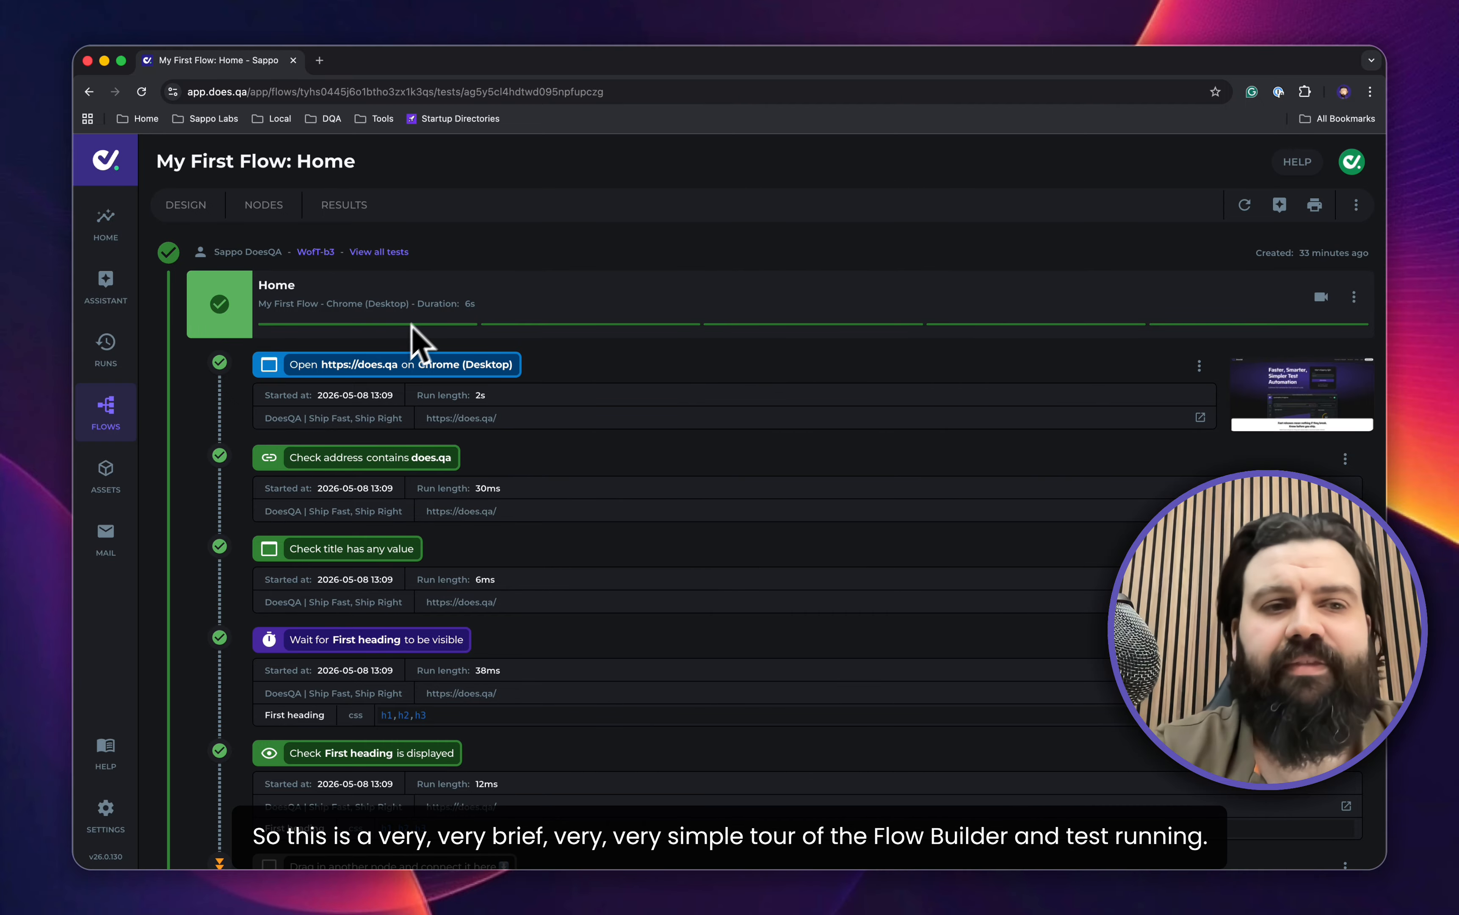
{"action": "left_click", "coordinate": [186, 205]}
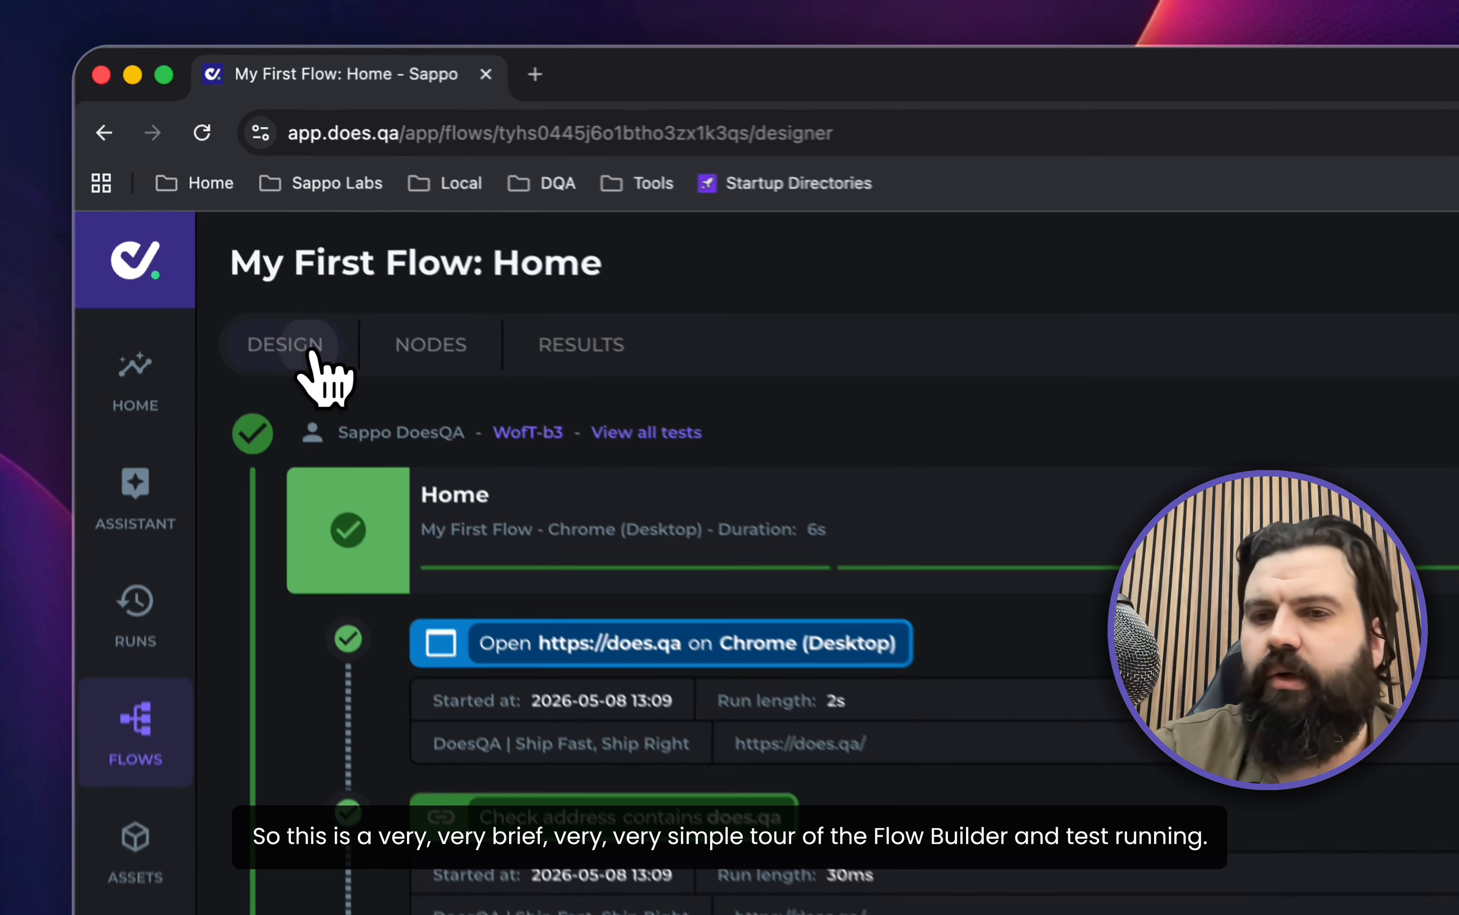